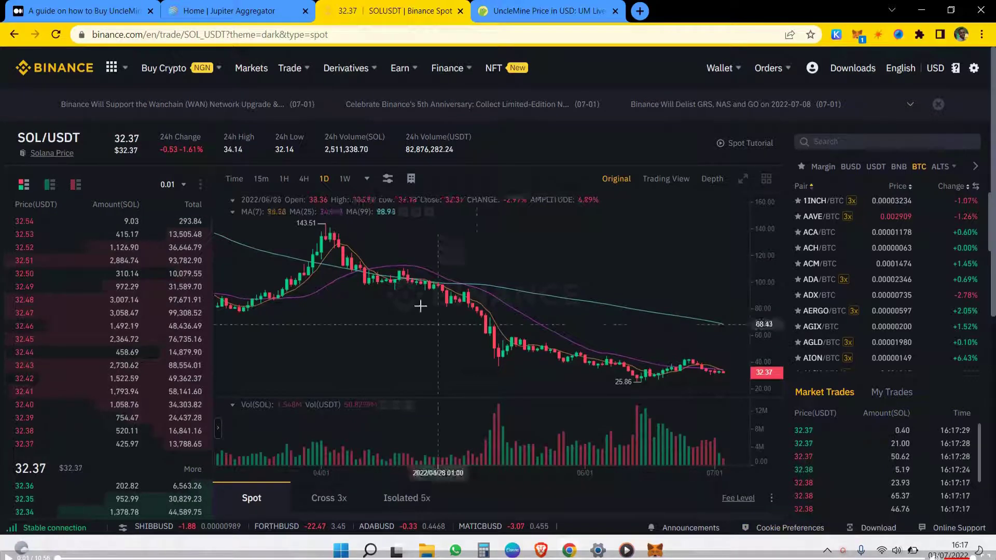
Step: Bring the Medium guide 'A guide on how to Buy UncleMine's #UM' back to its title and cover image
click(52, 13)
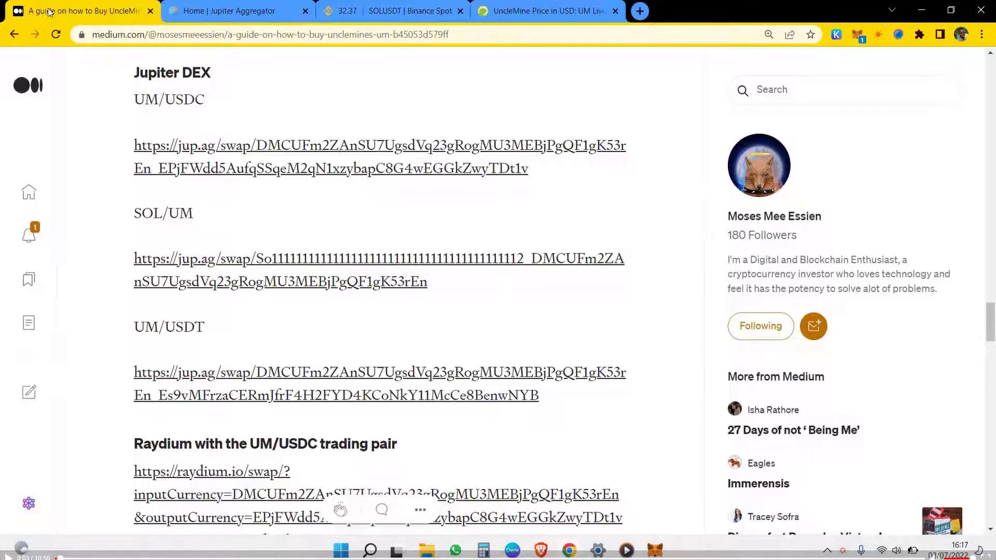
scroll(213, 232, up, 20)
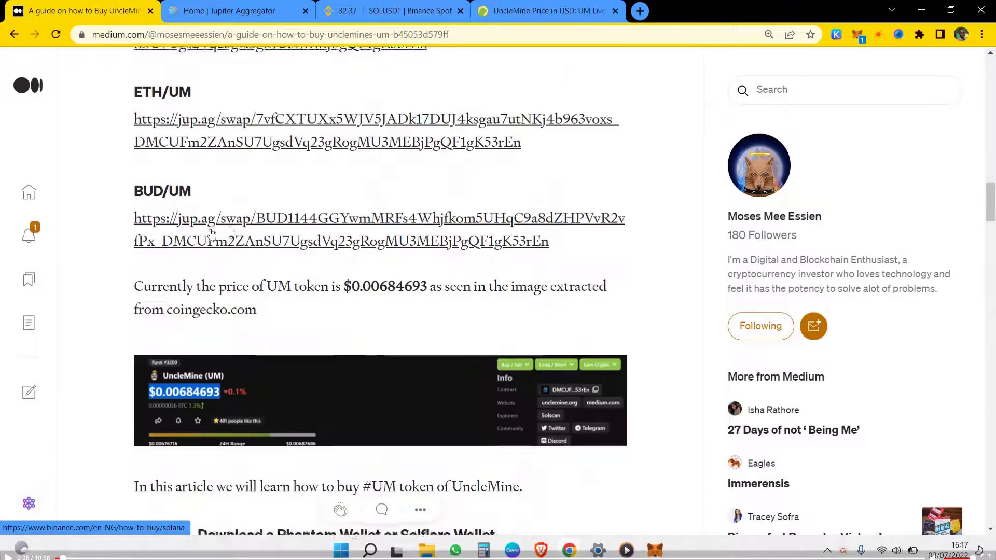
scroll(213, 234, up, 20)
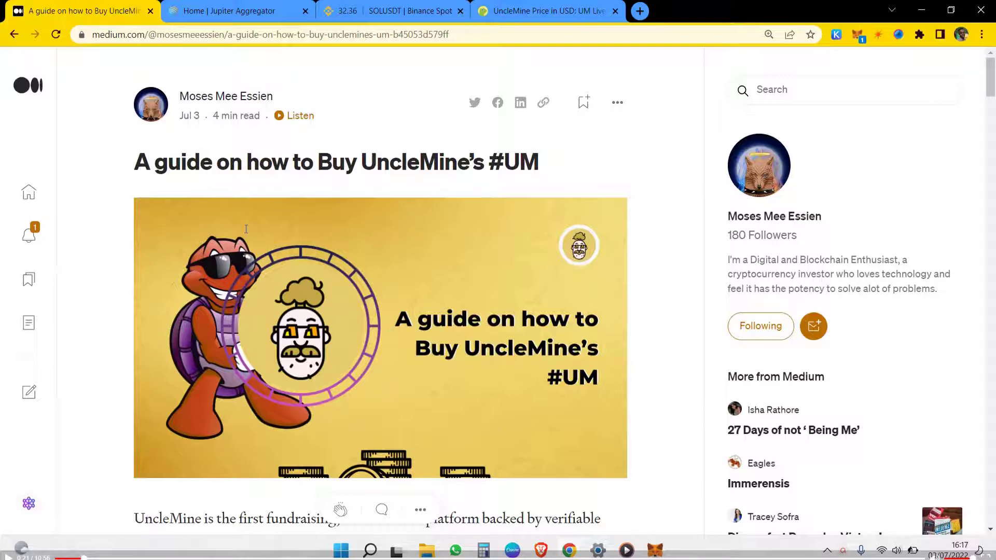
click(844, 551)
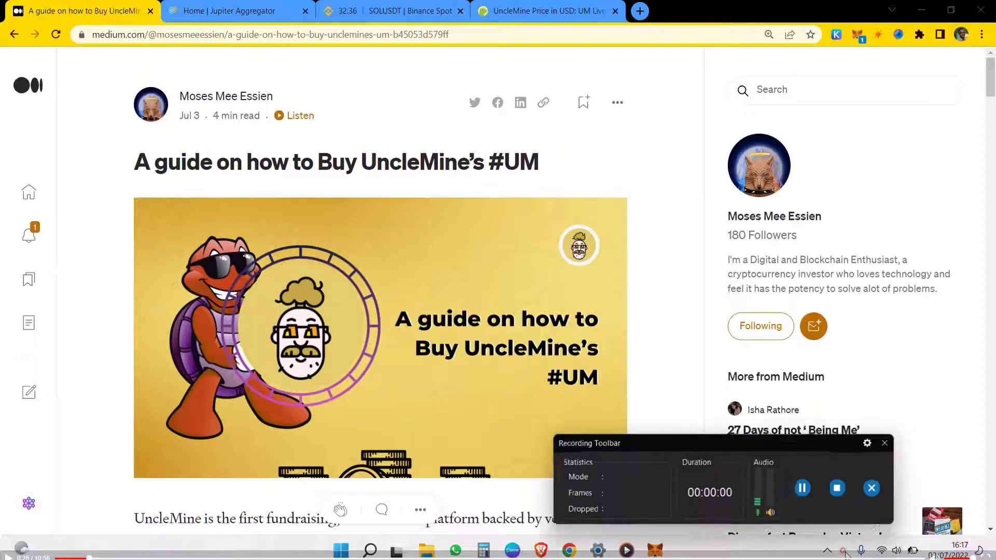
click(844, 552)
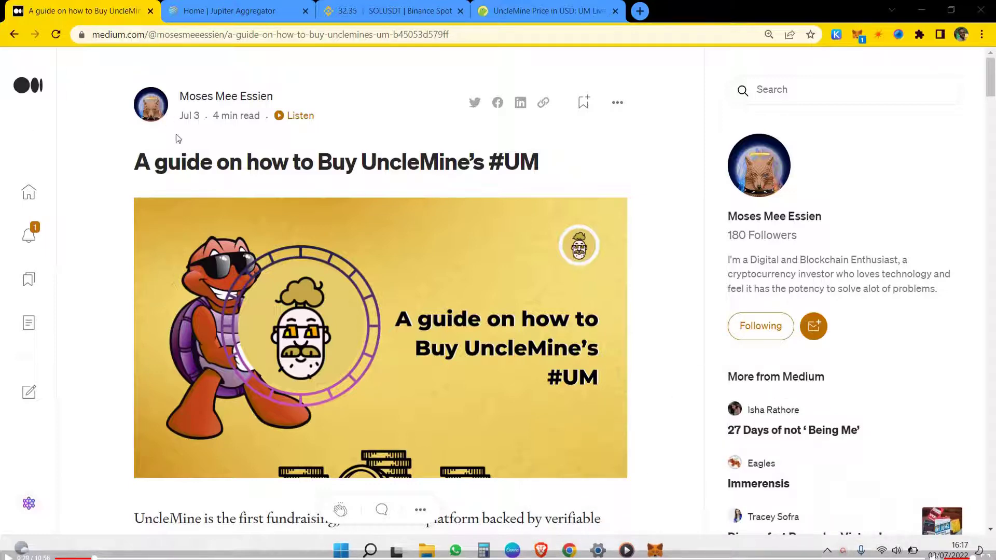
scroll(221, 203, down, 8)
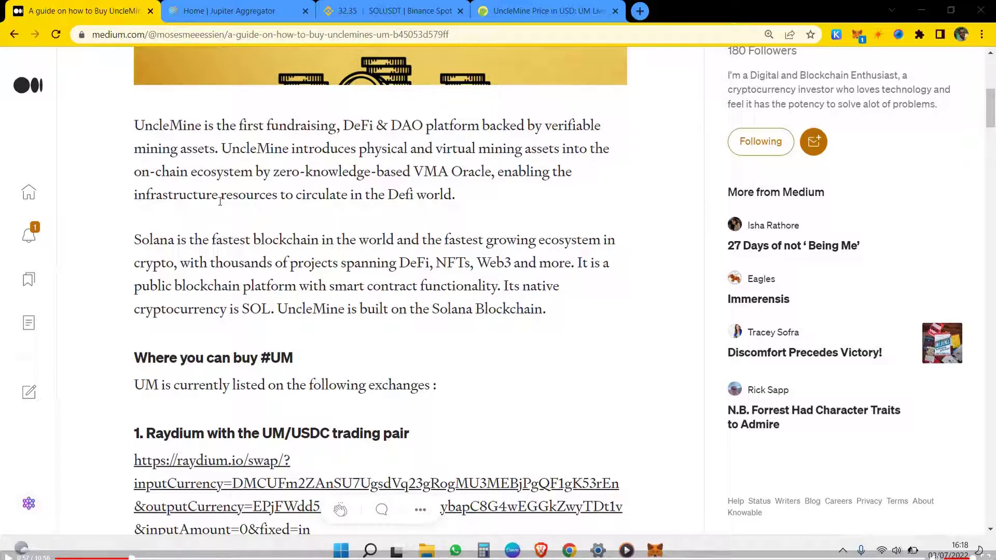
scroll(220, 201, down, 5)
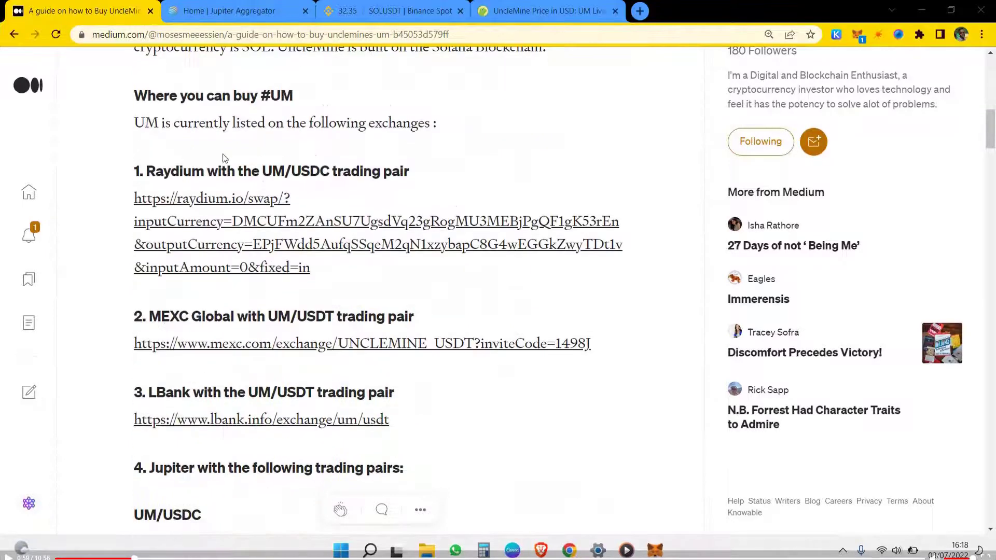
scroll(289, 168, down, 4)
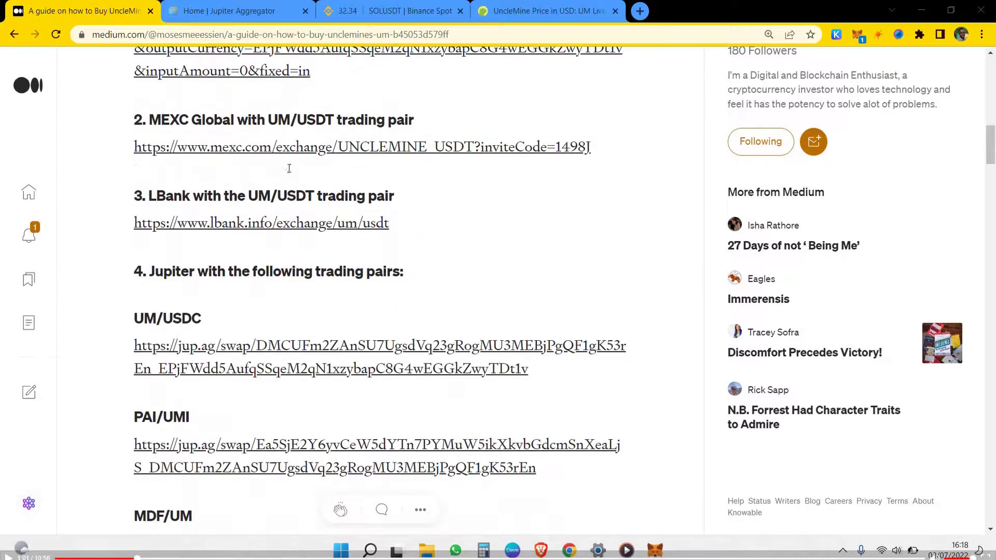
scroll(289, 168, up, 3)
scroll(253, 298, down, 3)
scroll(215, 244, down, 4)
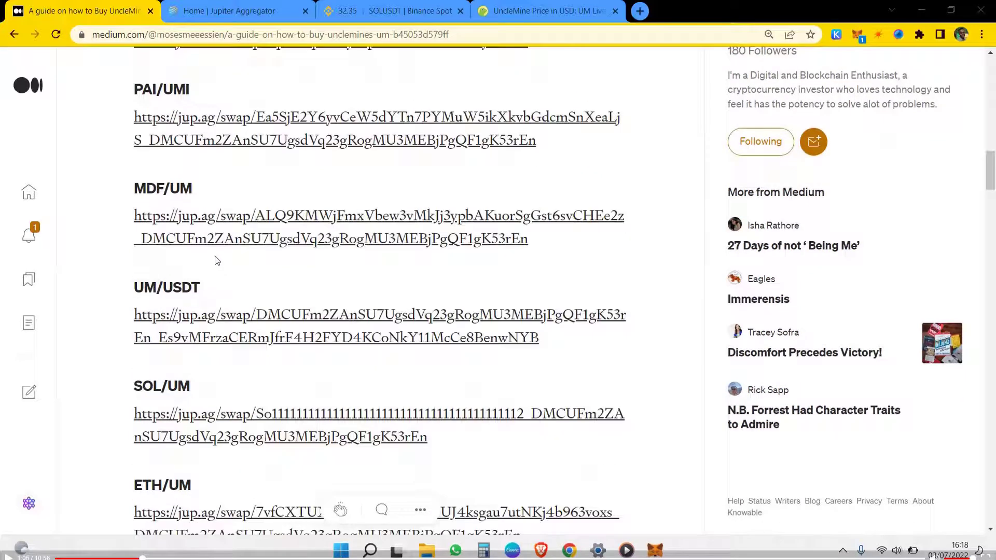
scroll(216, 260, down, 10)
scroll(220, 252, up, 5)
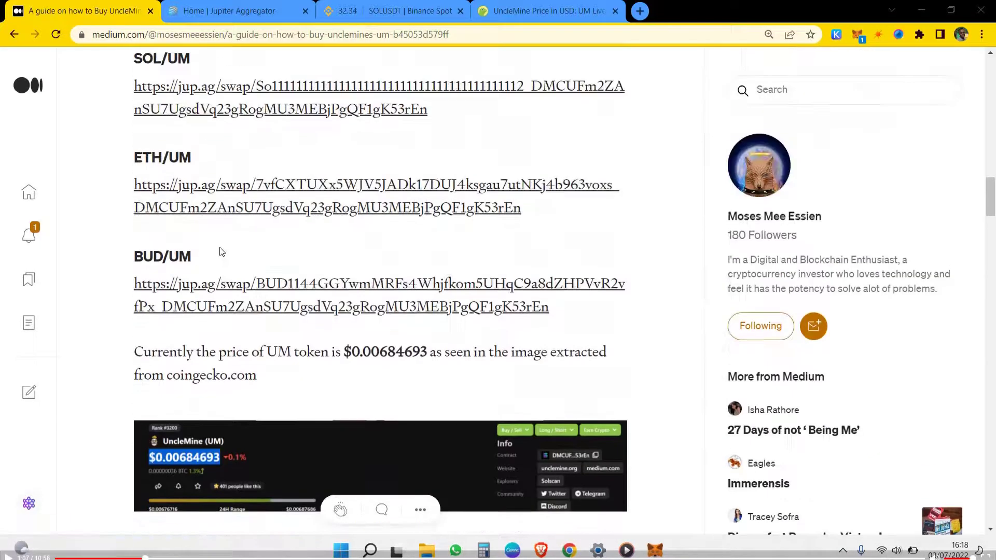
scroll(220, 248, down, 3)
scroll(222, 249, up, 4)
scroll(223, 249, up, 3)
scroll(223, 254, down, 12)
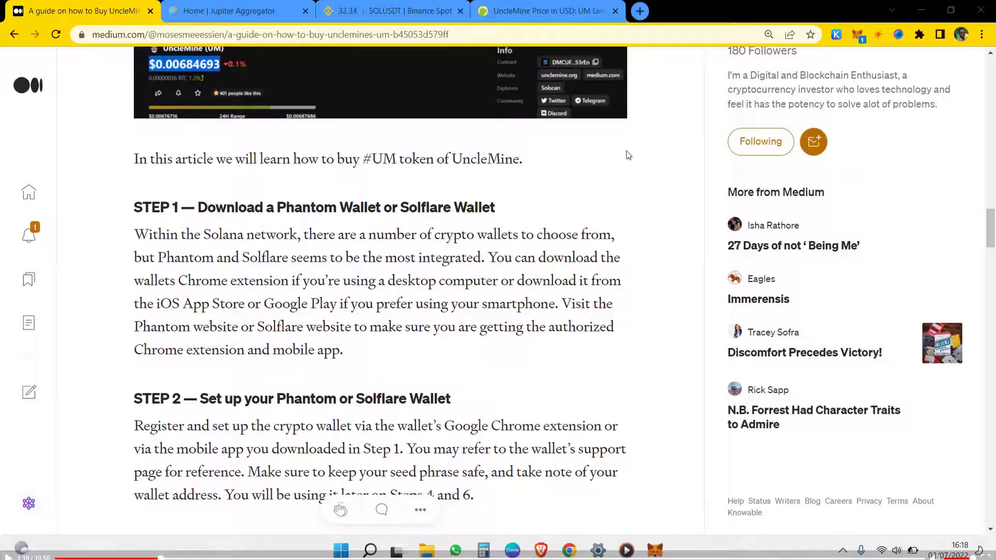
click(878, 35)
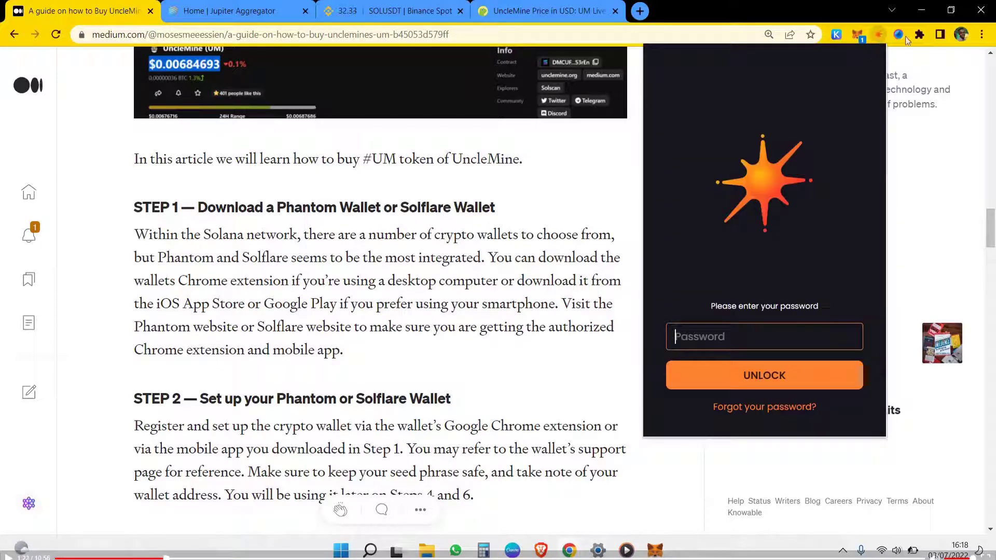
click(918, 35)
scroll(862, 245, down, 4)
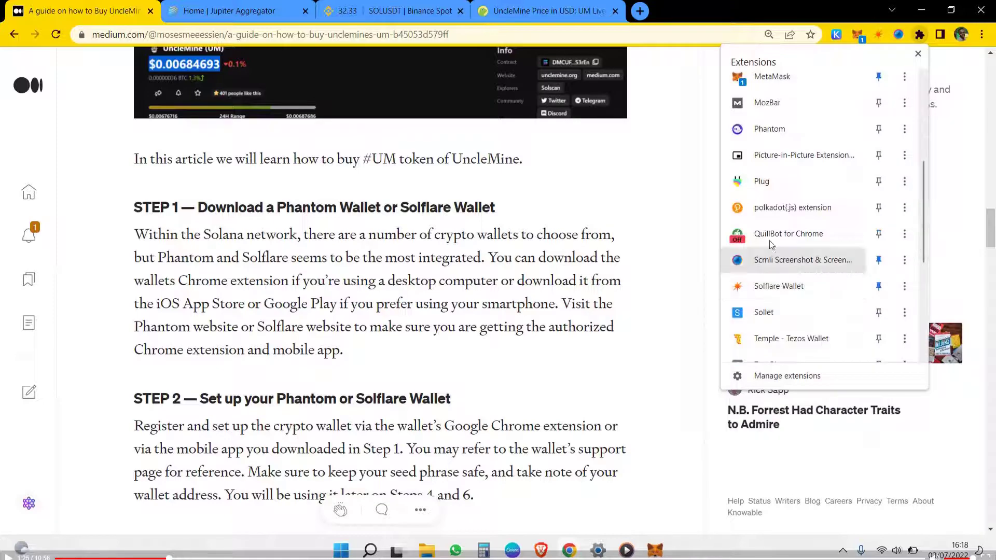
click(762, 130)
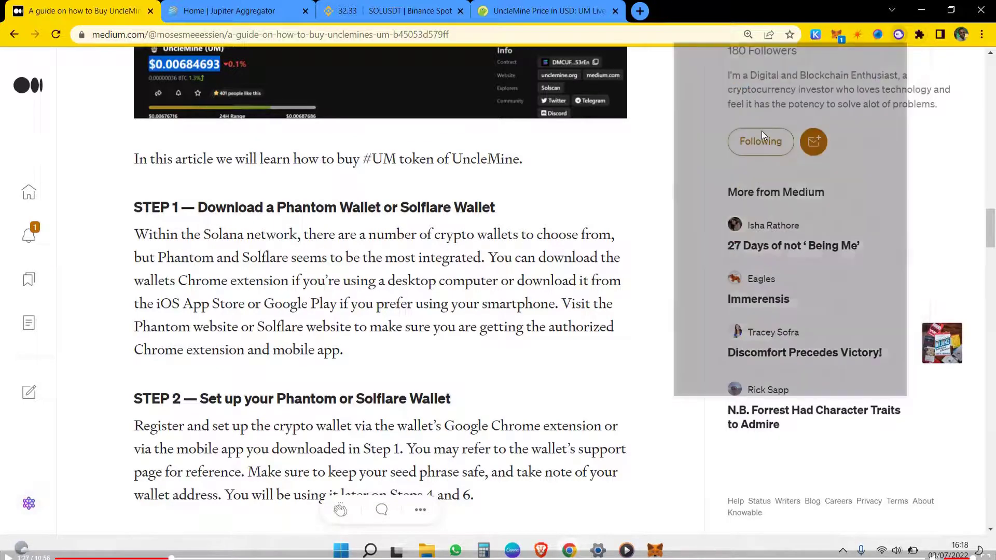
click(654, 187)
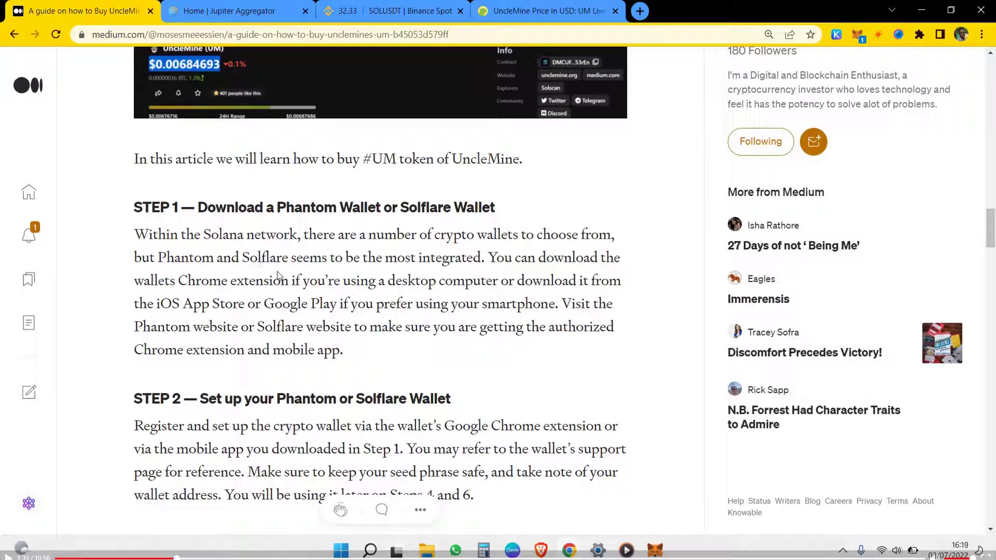
scroll(282, 271, down, 5)
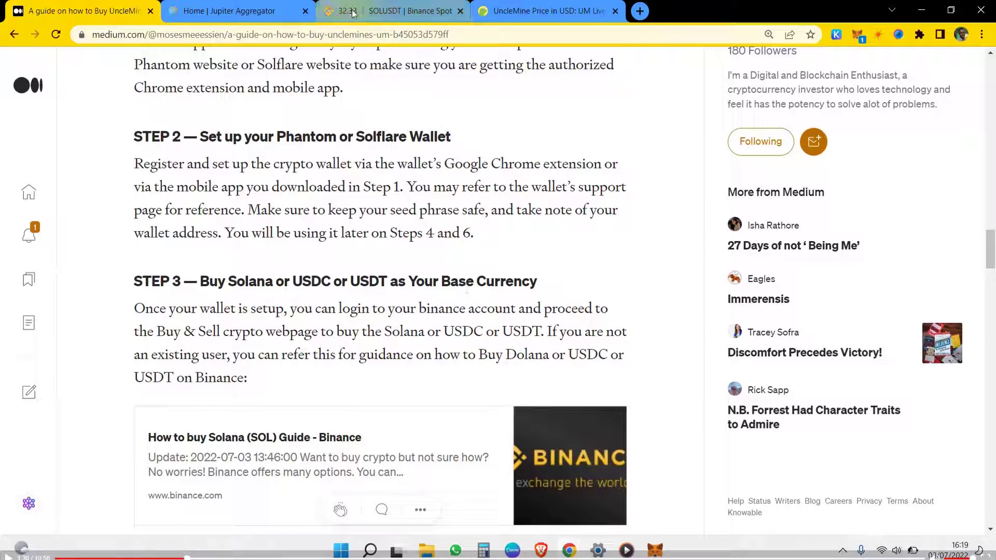
Step: On the SOL/USDT spot page, place a limit buy of 0.50 SOL at 32.35 USDT using 100% of the USDT balance
click(395, 10)
mouse_move(346, 68)
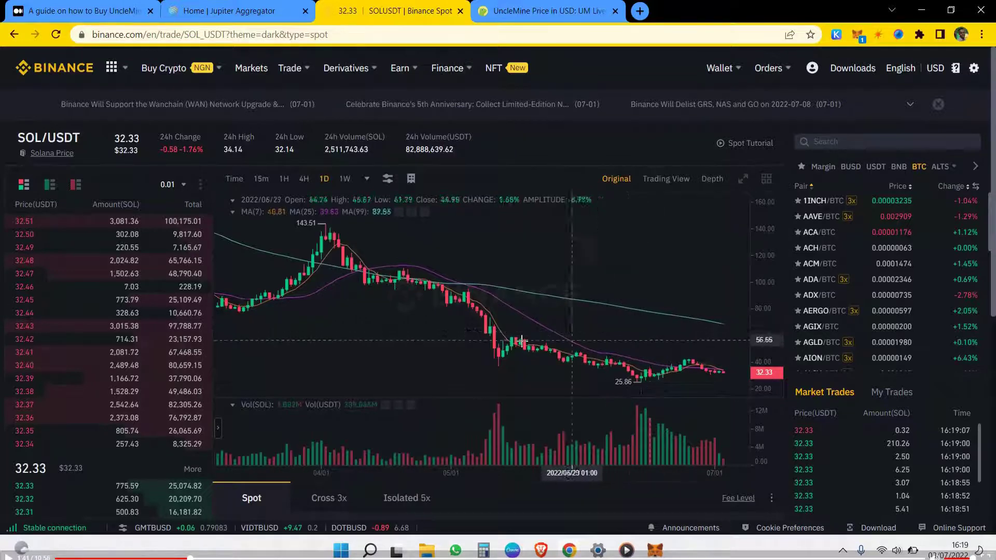
scroll(405, 363, down, 3)
scroll(882, 349, down, 5)
scroll(858, 413, down, 5)
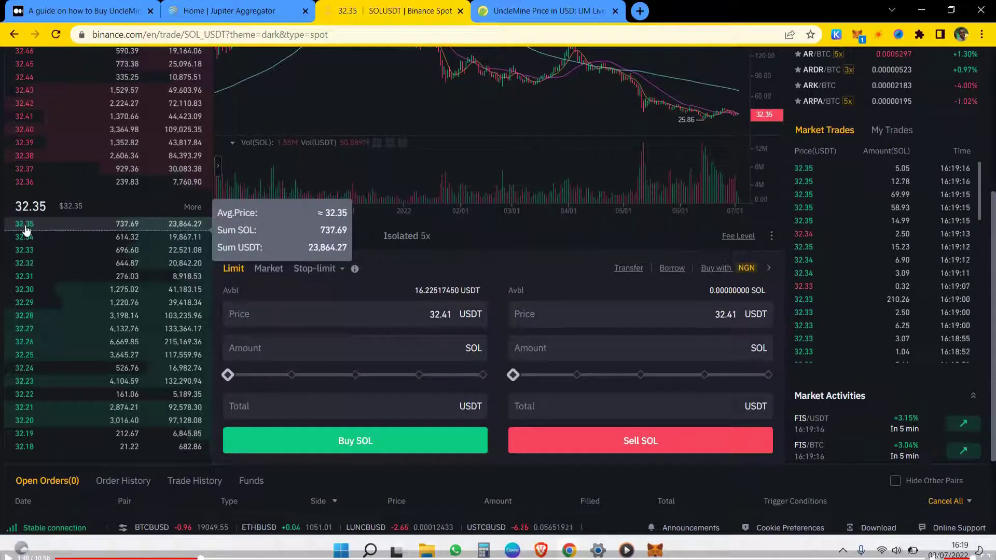
click(30, 225)
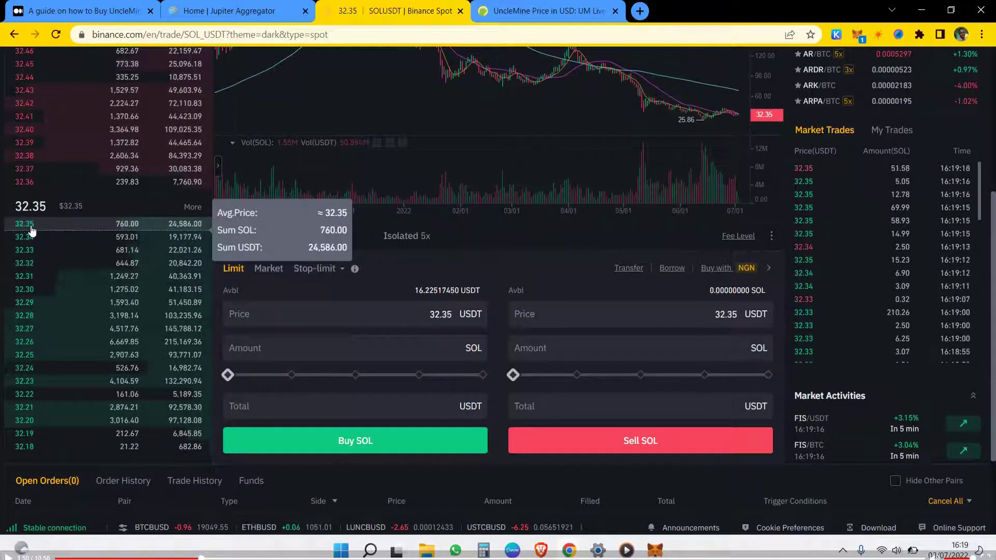
click(482, 375)
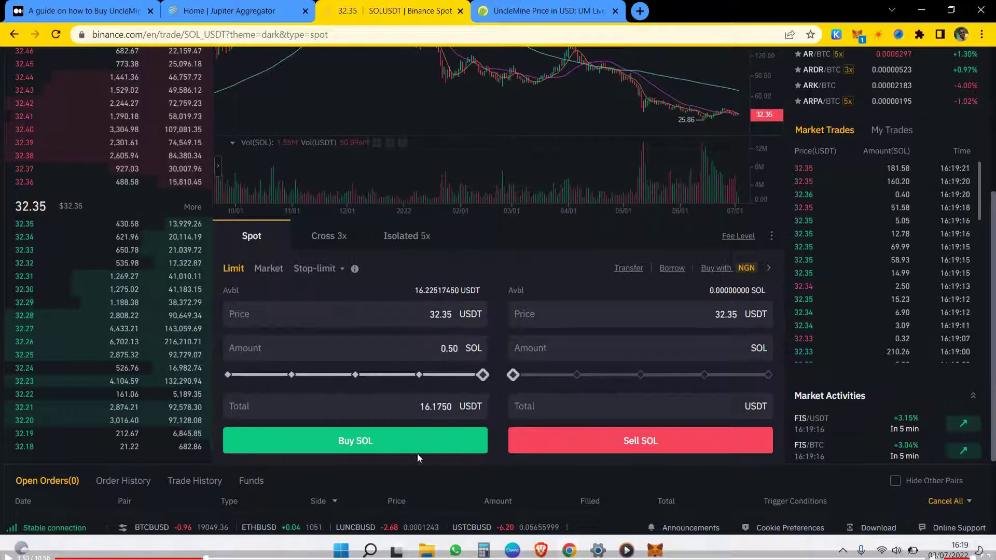
click(383, 445)
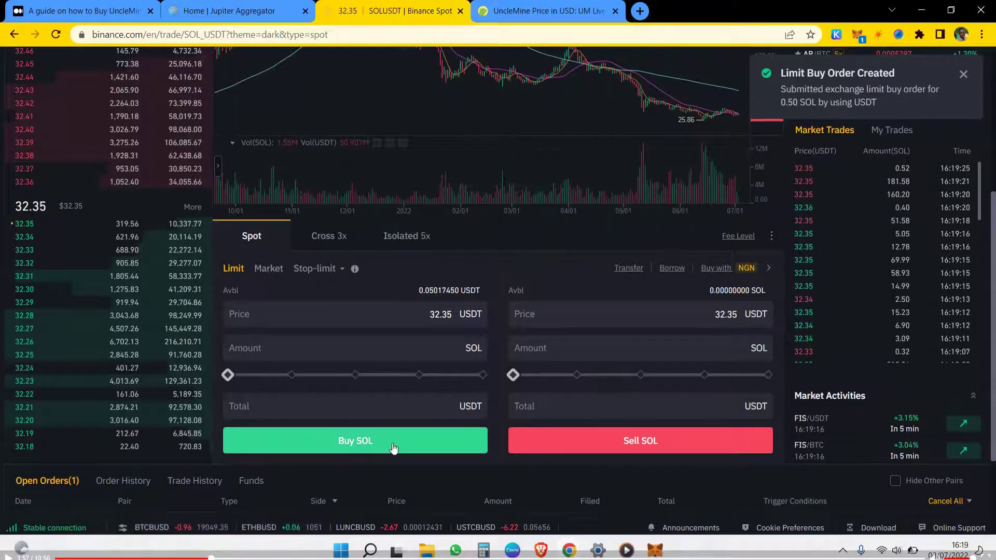
scroll(395, 454, down, 3)
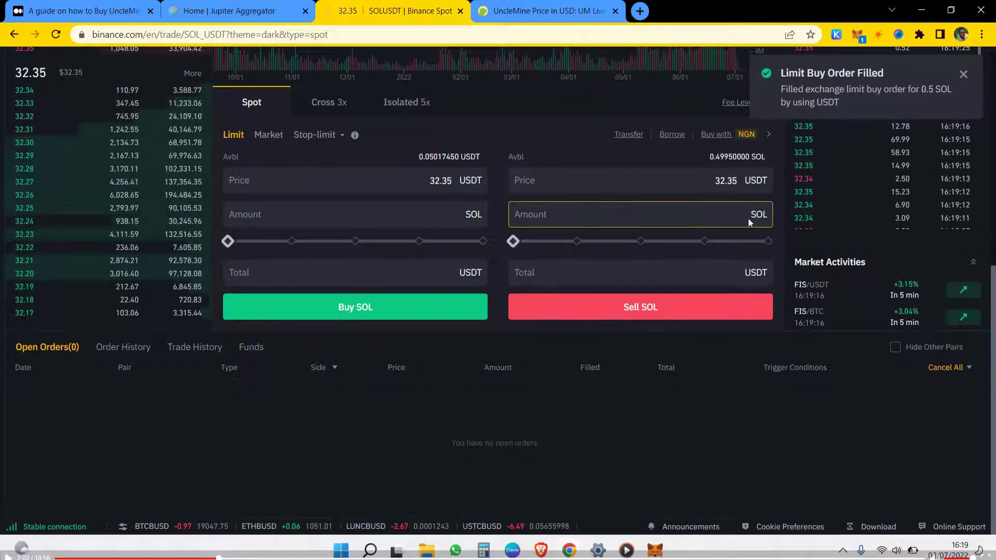
scroll(848, 232, up, 8)
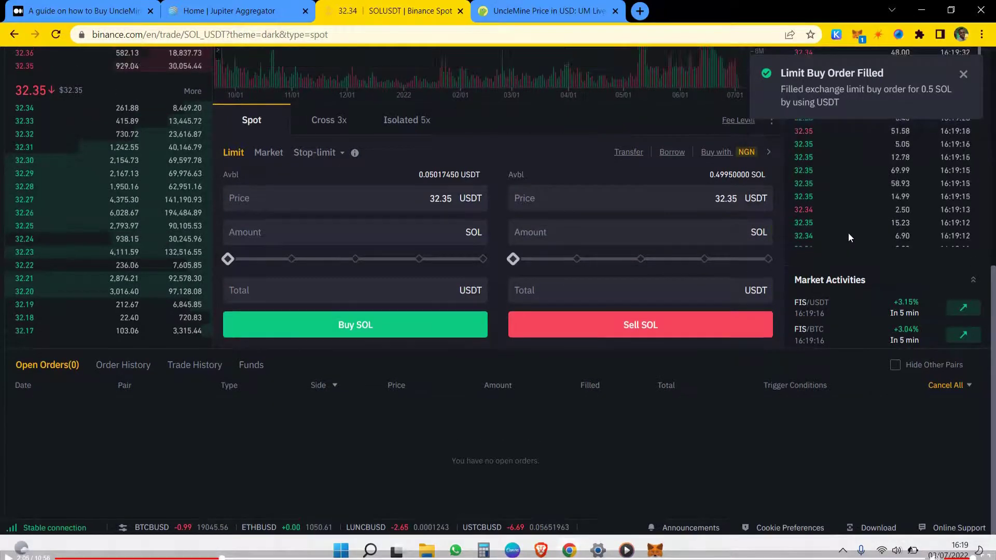
Step: Open the Fiat and Spot wallet, unlock the Solflare extension with its password, and copy its receiving address
mouse_move(728, 74)
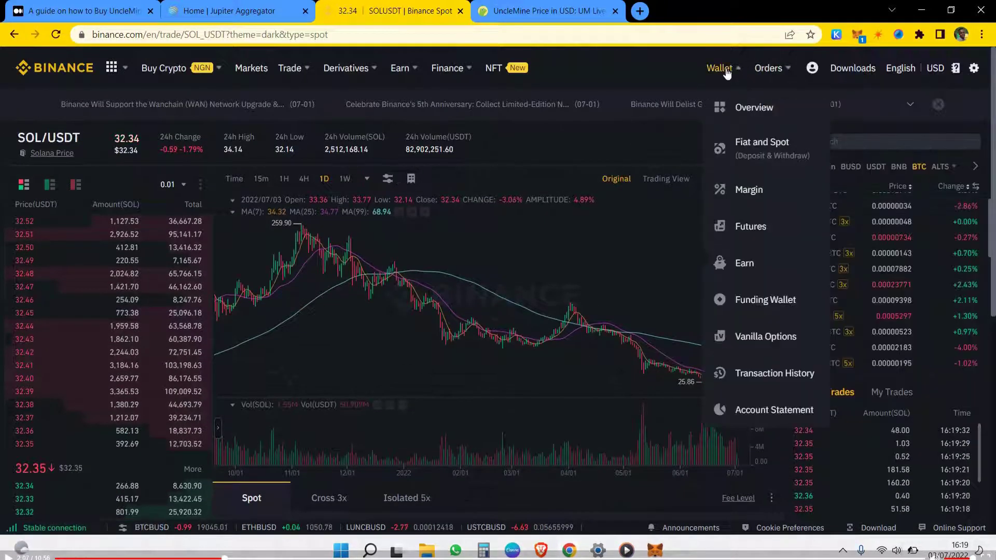
click(794, 141)
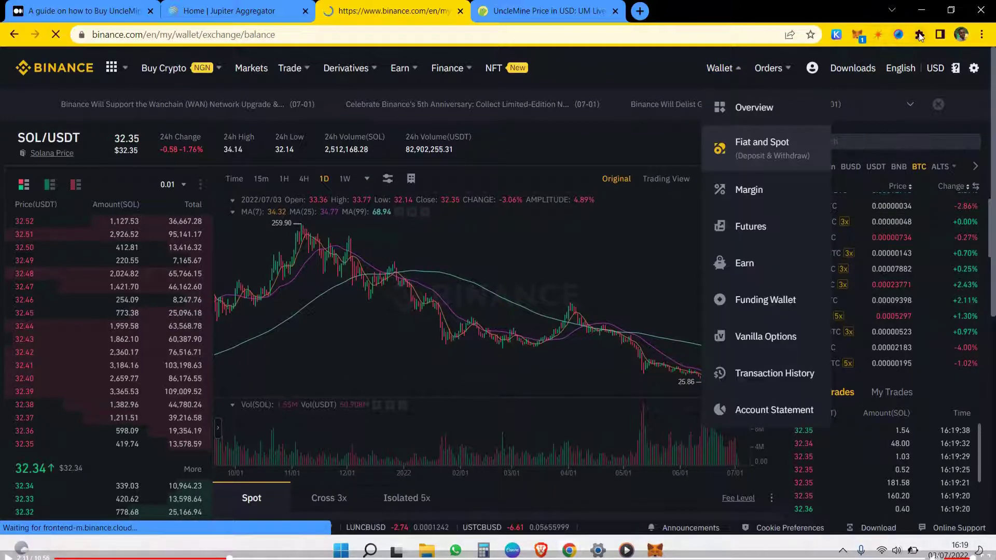
click(919, 35)
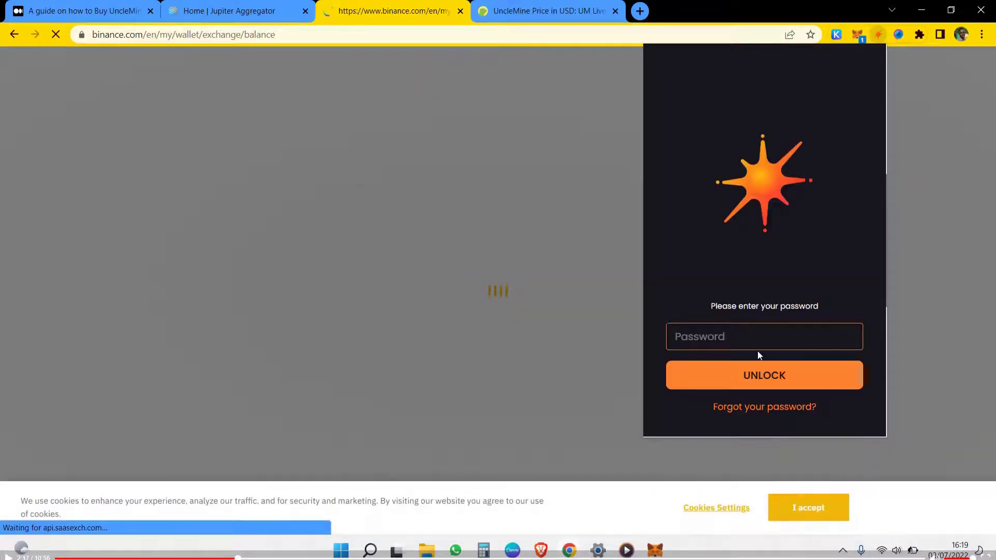
text(•••••••••••)
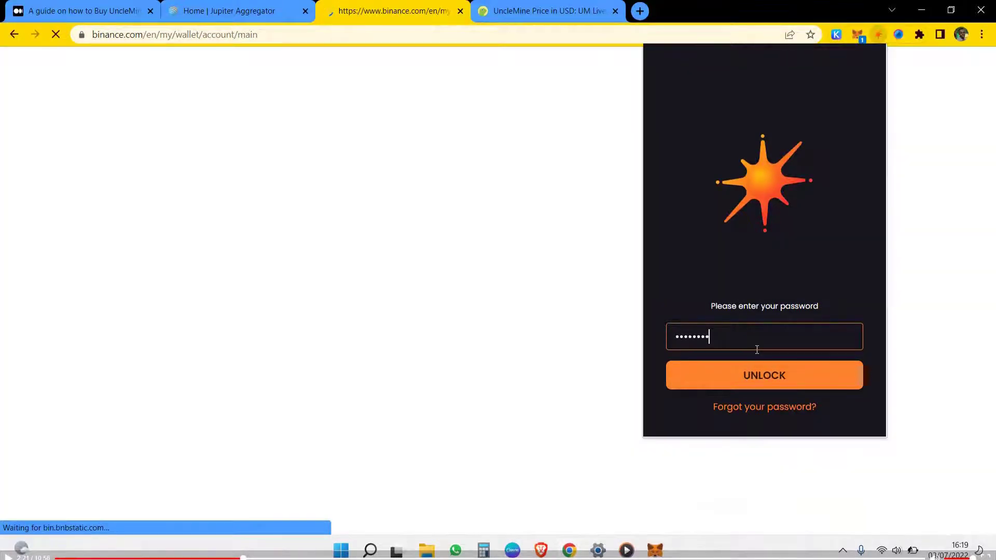
text(•••)
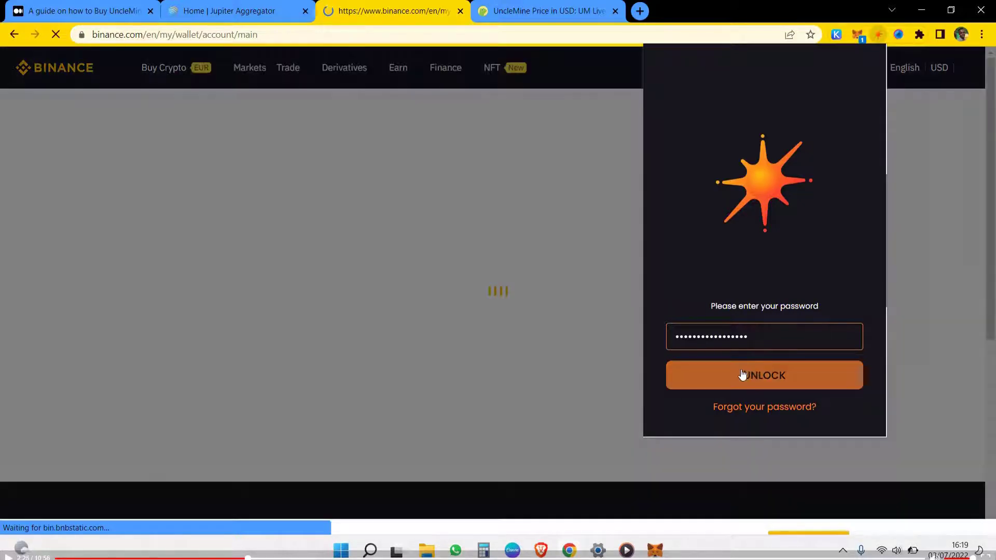
click(742, 375)
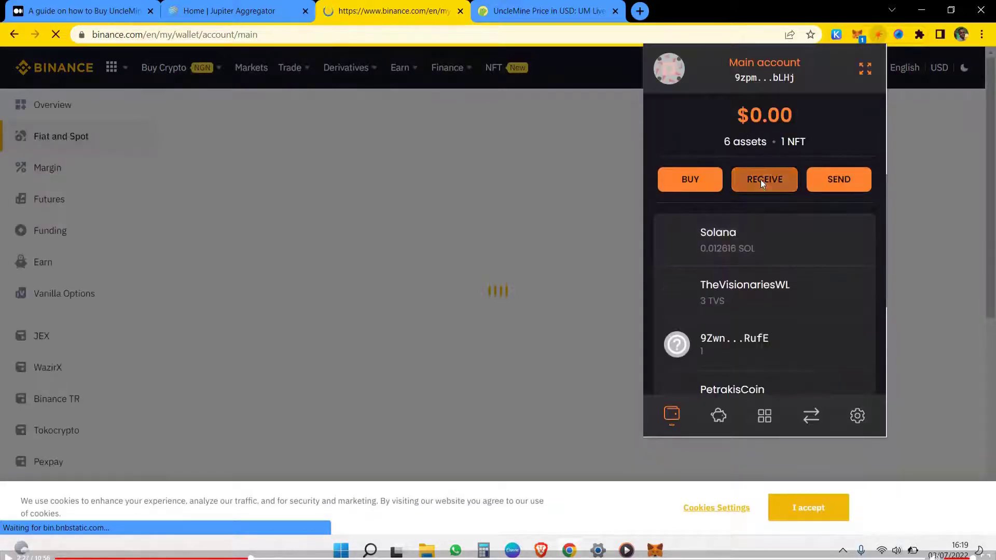
click(757, 78)
click(929, 160)
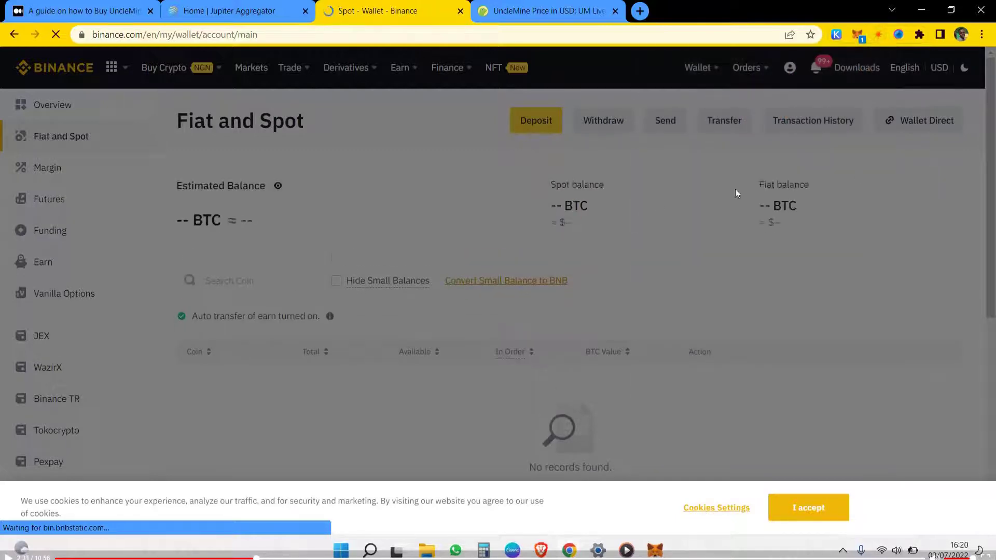
Step: Accept the cookie notice and open the SOL withdrawal form, glancing at one-step withdrawal settings
click(800, 510)
scroll(344, 250, down, 1)
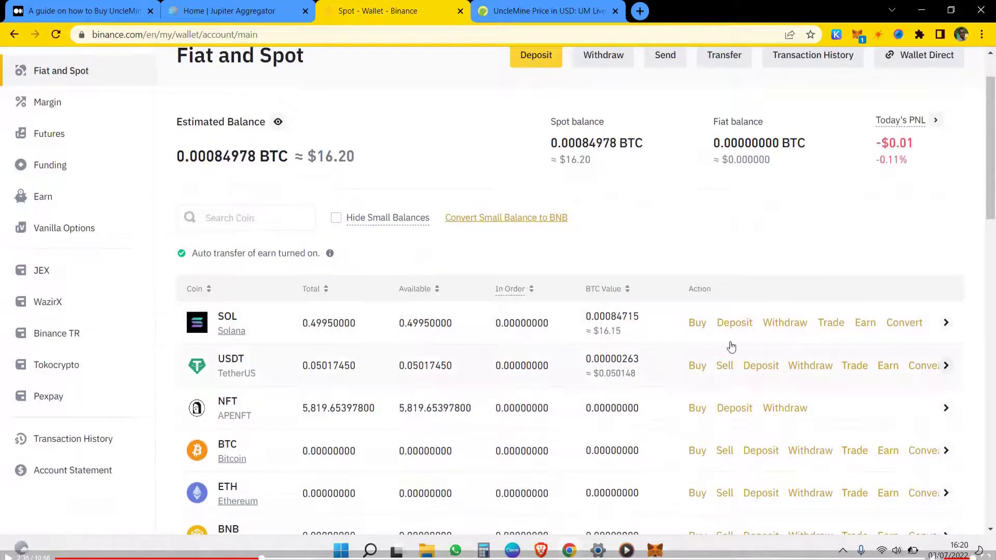
click(788, 329)
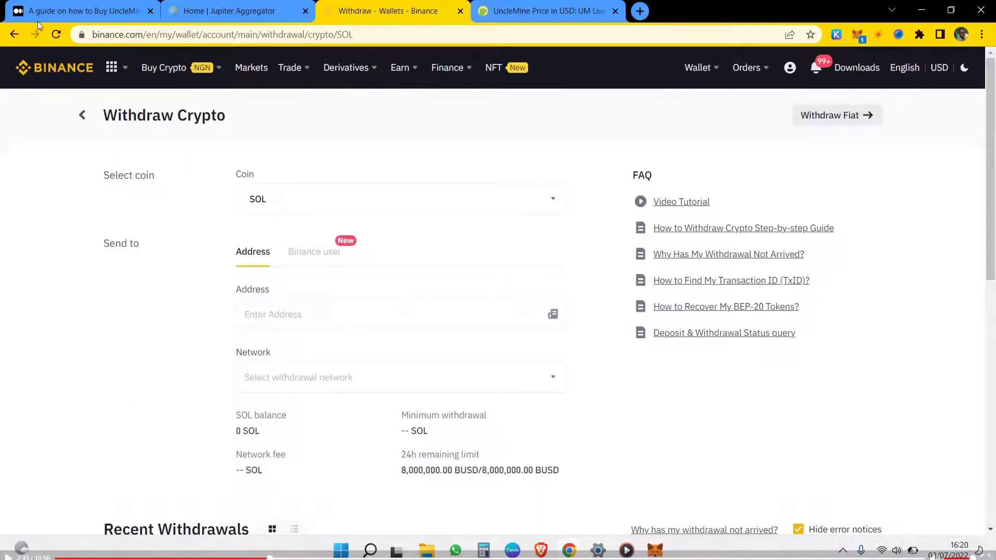
click(457, 324)
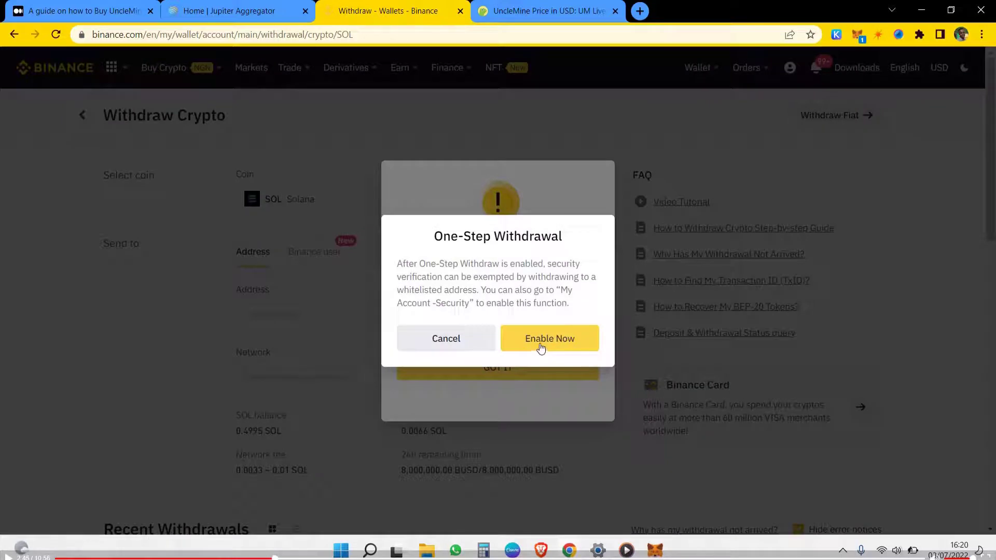
click(536, 341)
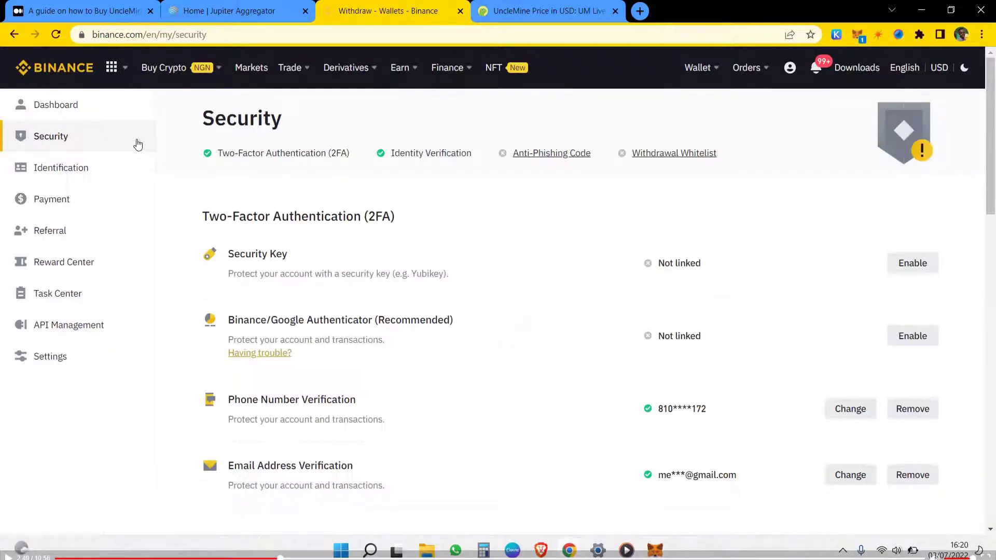
click(15, 35)
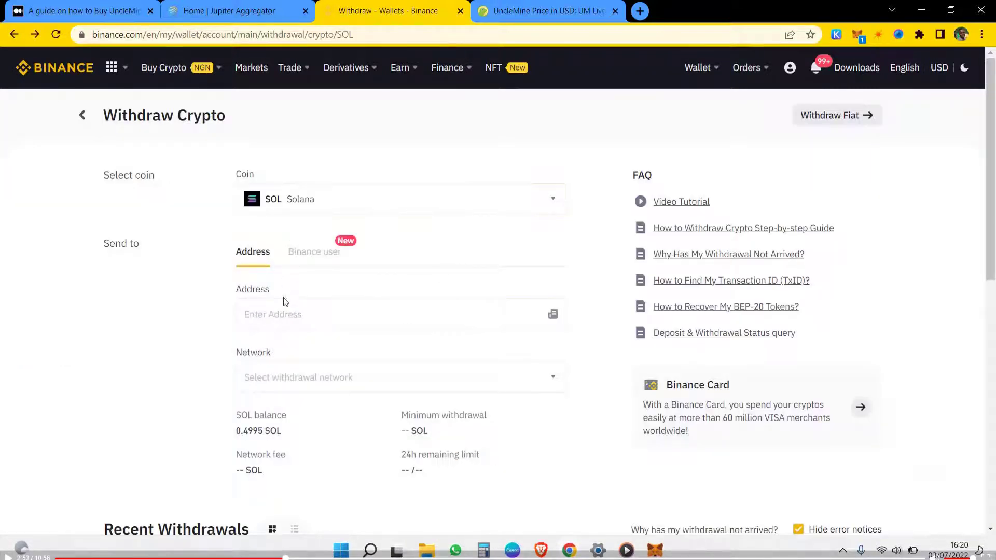
Step: Paste the Solflare address as destination and set the amount to the MAX 0.4995 SOL
click(286, 314)
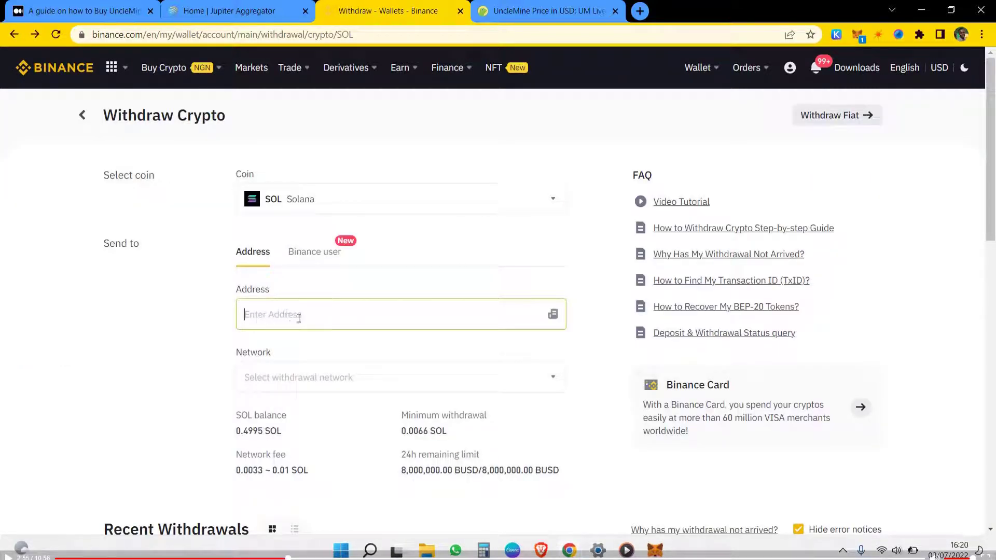
key(ctrl+v)
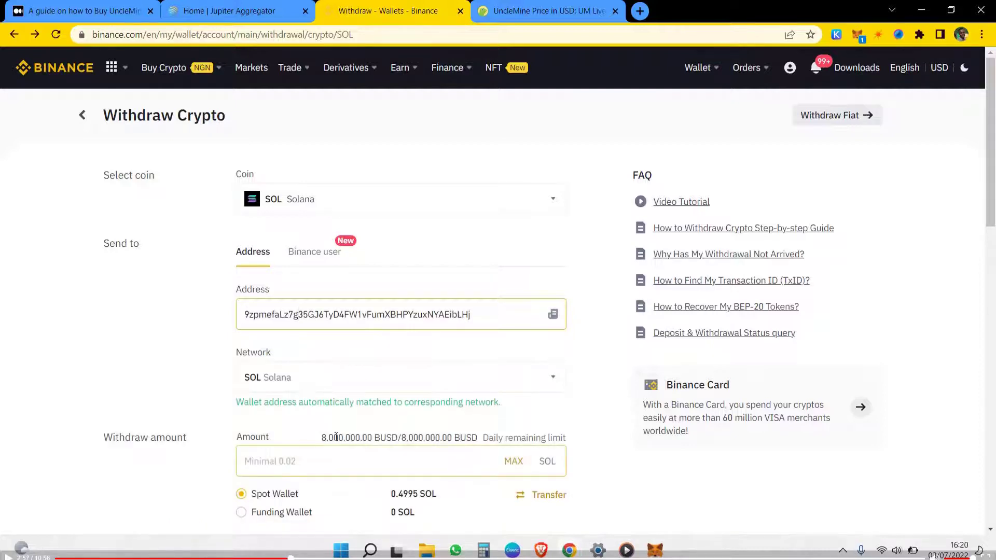
scroll(416, 400, down, 1)
click(516, 399)
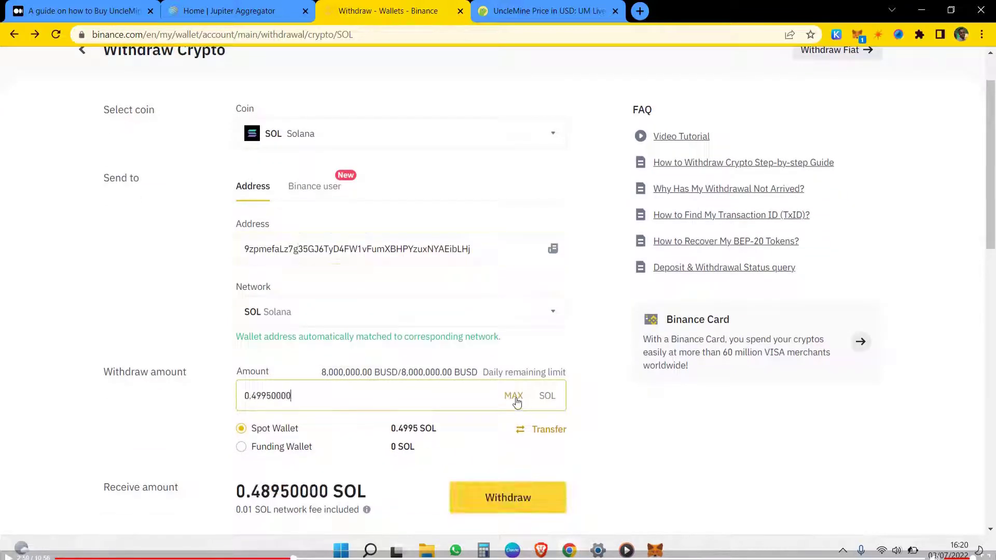
Step: Submit the withdrawal, continue past the Risk Warning, and answer the three anti-scam questions
click(493, 501)
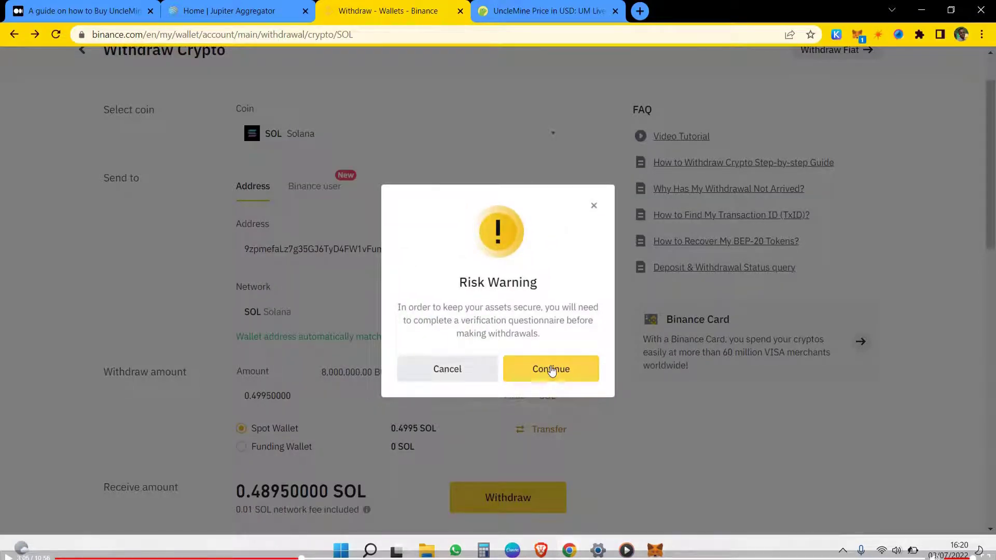
click(551, 370)
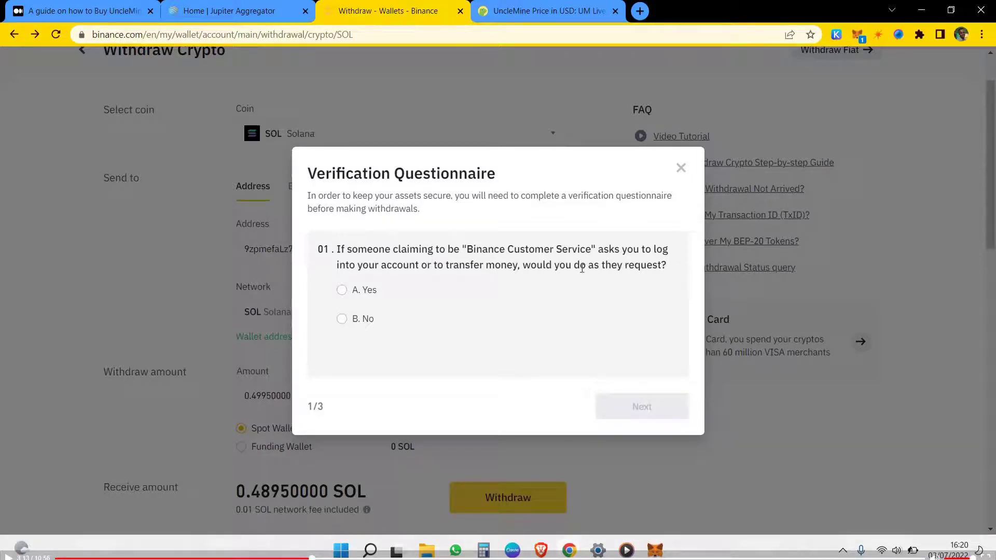
click(341, 319)
click(639, 406)
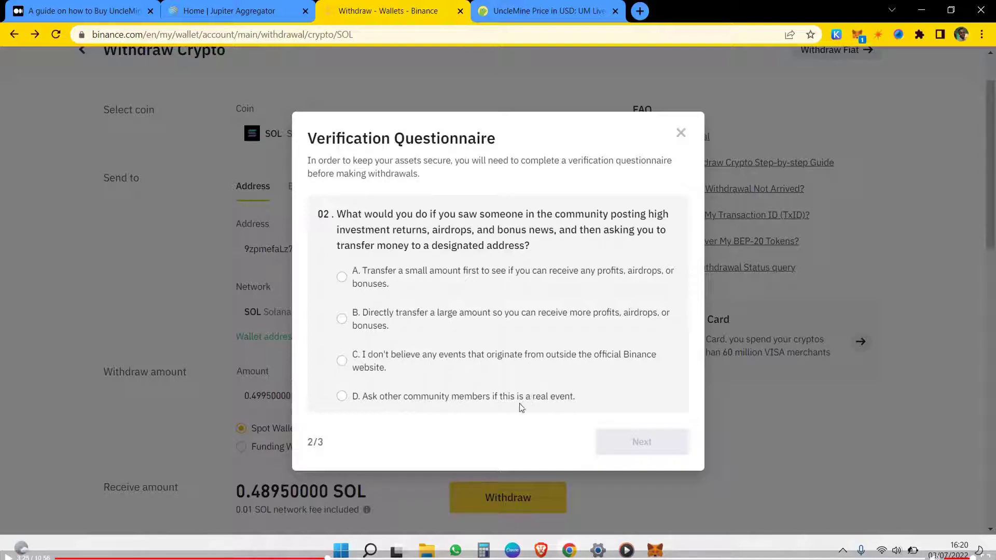
click(343, 362)
click(628, 441)
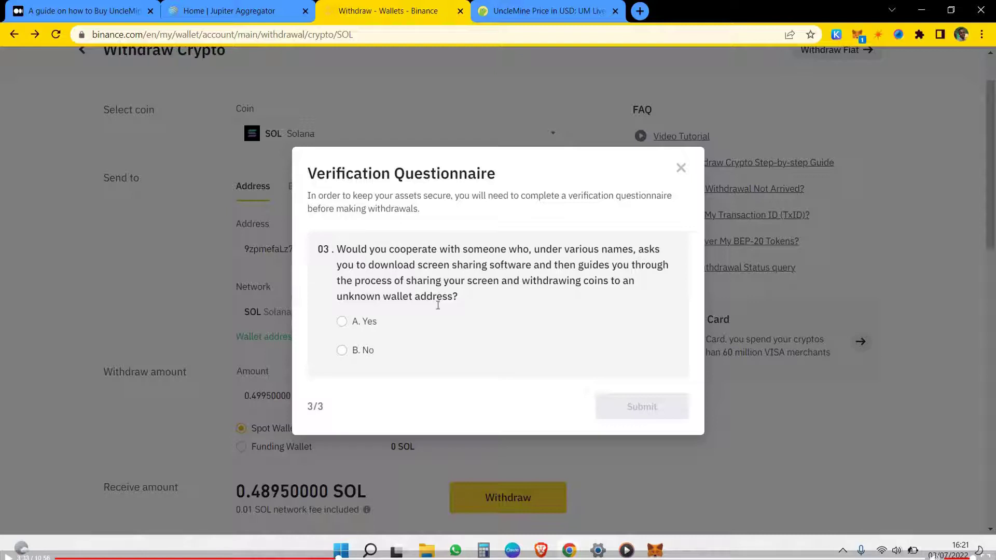
click(342, 350)
click(663, 406)
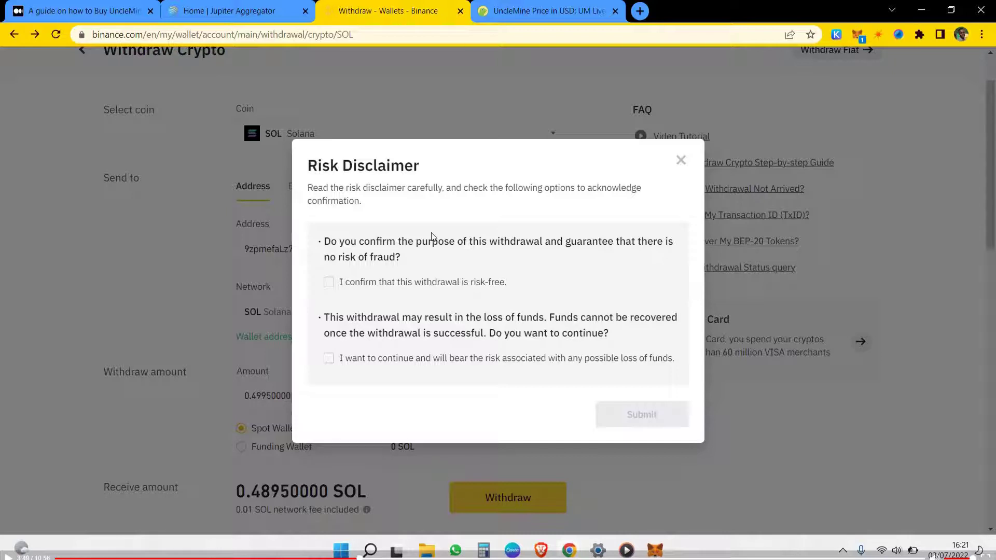
Step: Tick both risk disclaimer confirmations and submit the disclaimer
click(334, 284)
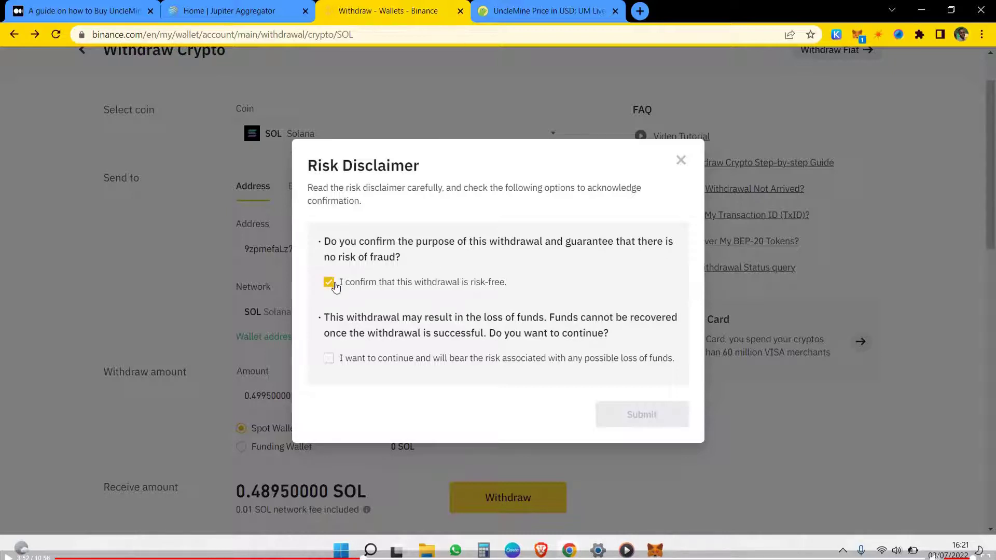
click(329, 359)
click(625, 410)
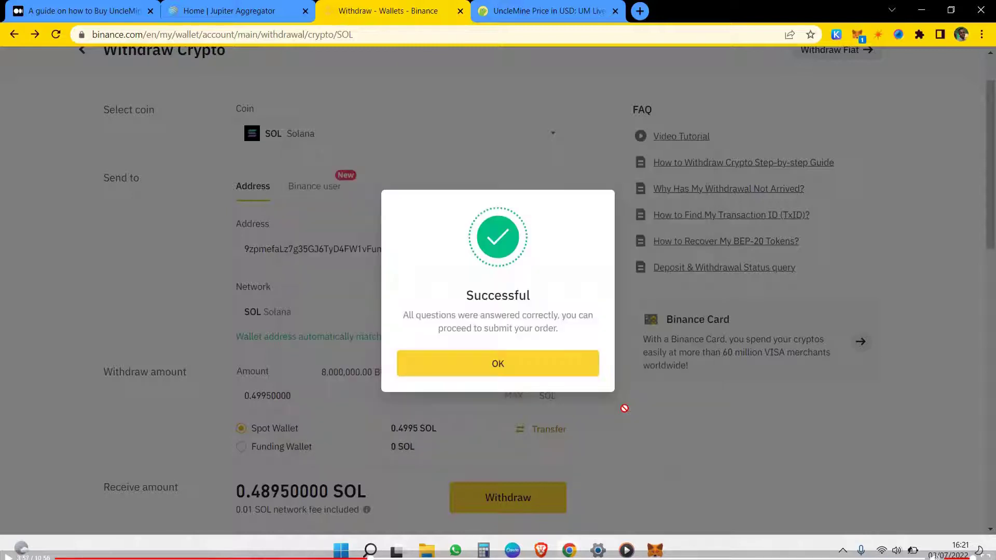
Step: Acknowledge the questionnaire result, confirm the withdrawal details, and request the email and phone codes
click(526, 365)
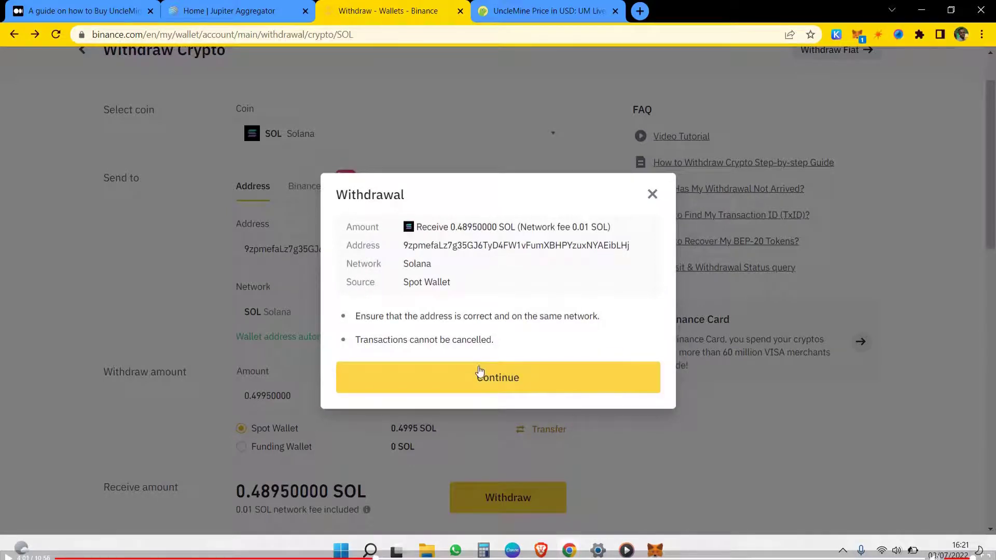
click(480, 372)
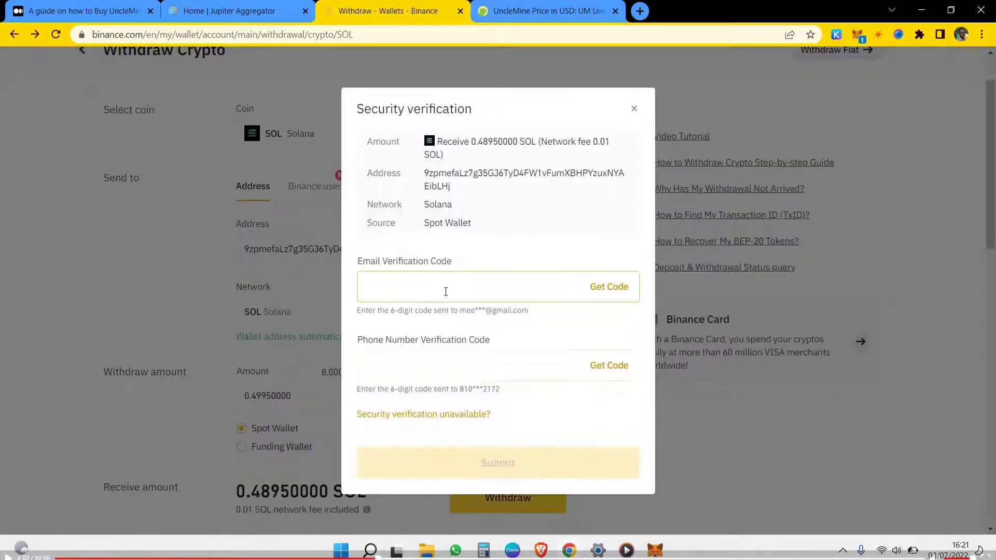
click(606, 287)
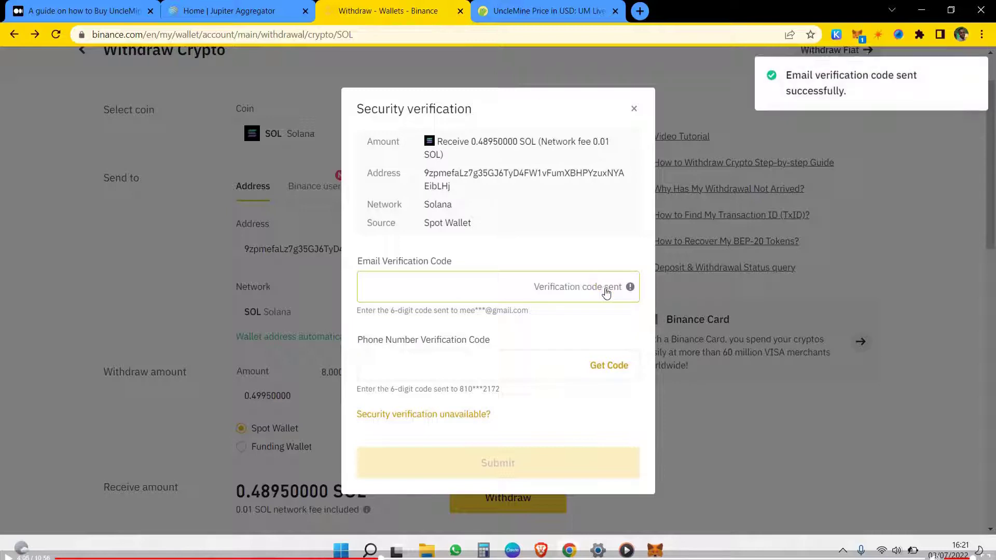
click(608, 365)
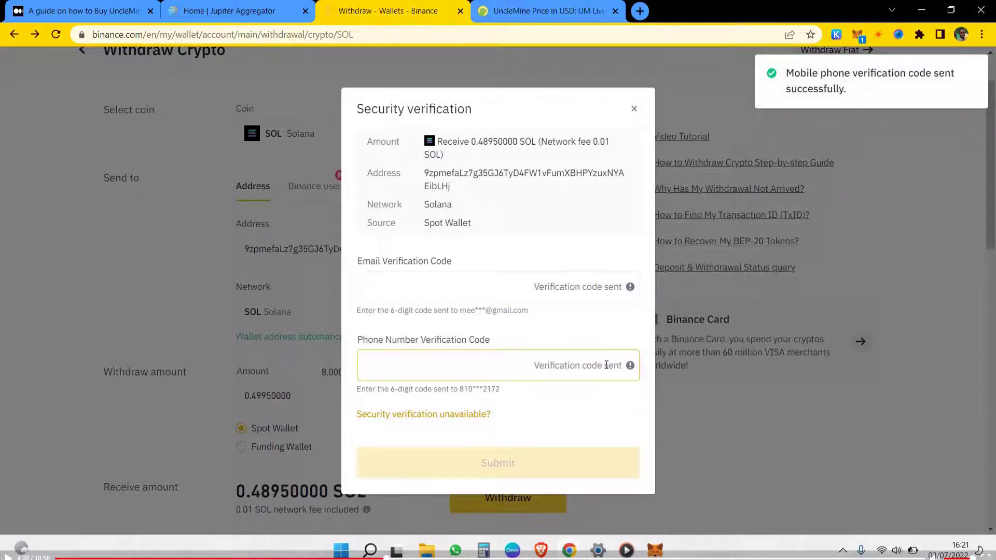
Step: Enter the 6-digit phone and email verification codes and submit the 0.4995 SOL withdrawal
click(404, 369)
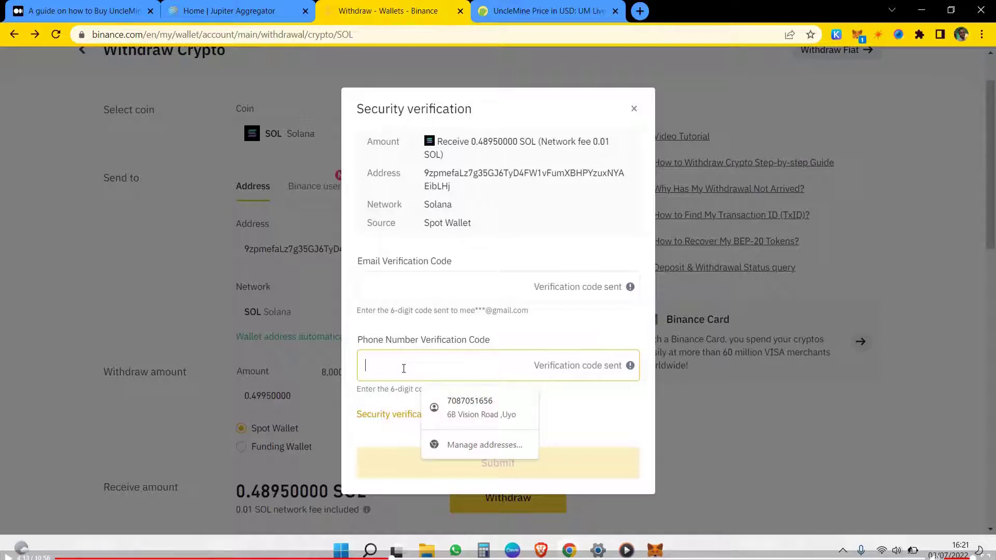
click(540, 396)
click(387, 377)
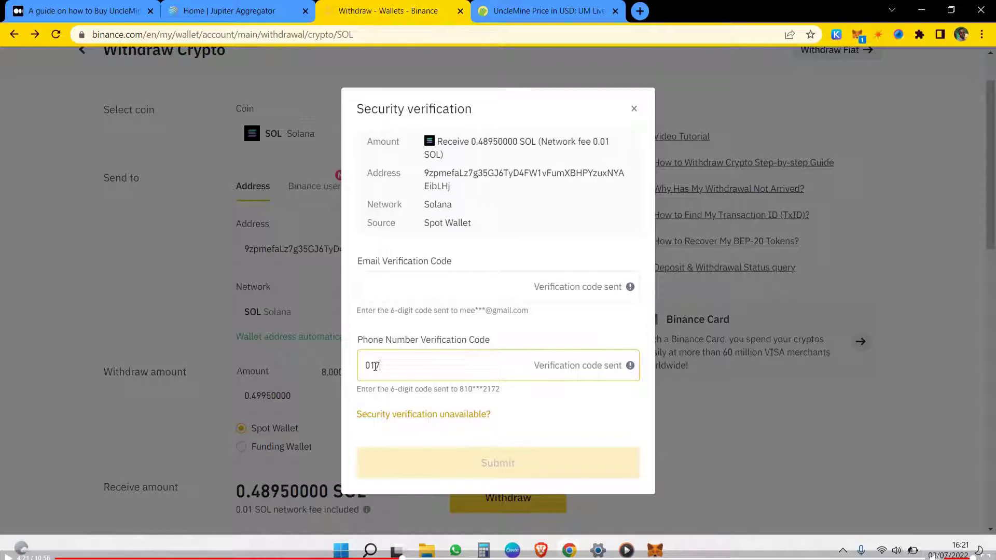
click(386, 282)
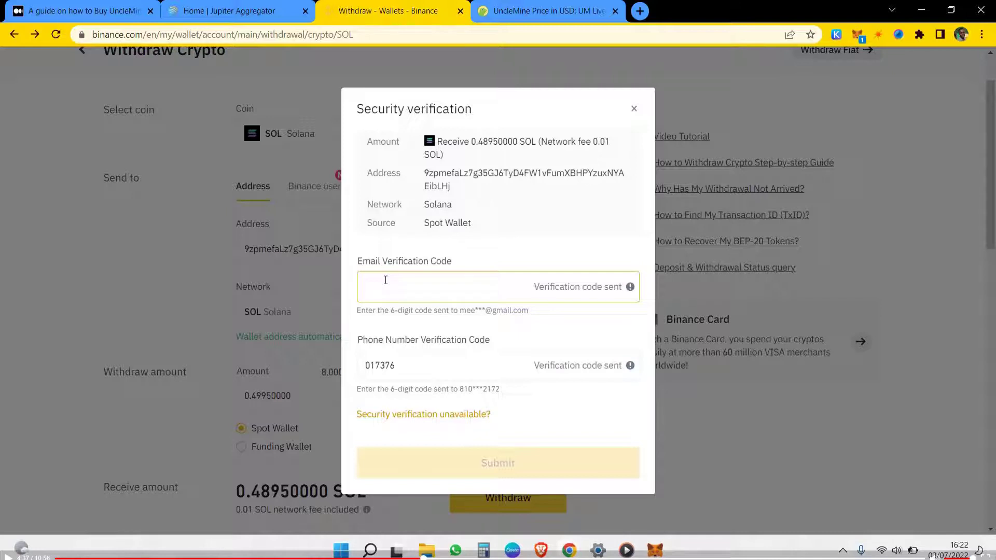
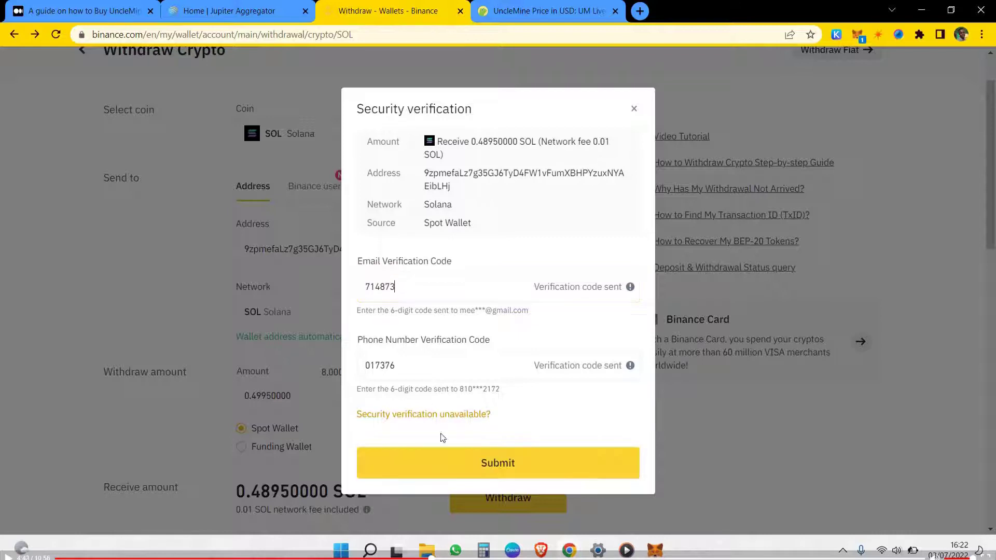
click(463, 467)
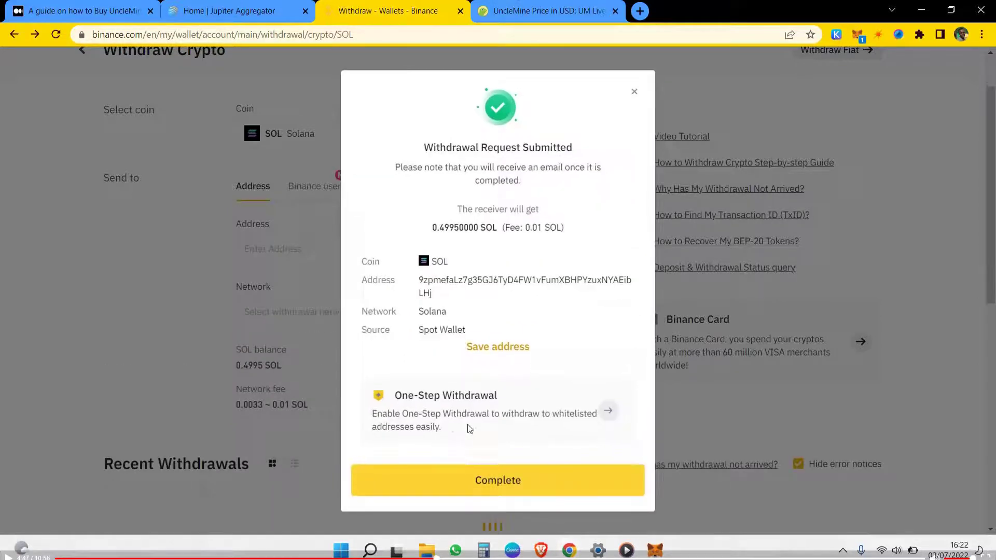
Step: Close the withdrawal confirmation, check the Solflare extension, then dismiss its popup
click(487, 483)
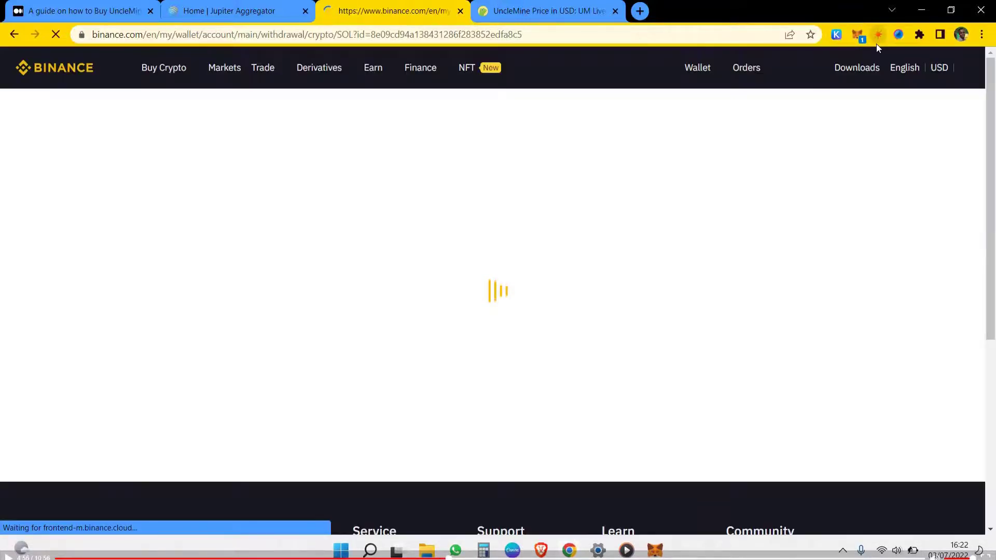
mouse_move(857, 74)
click(878, 34)
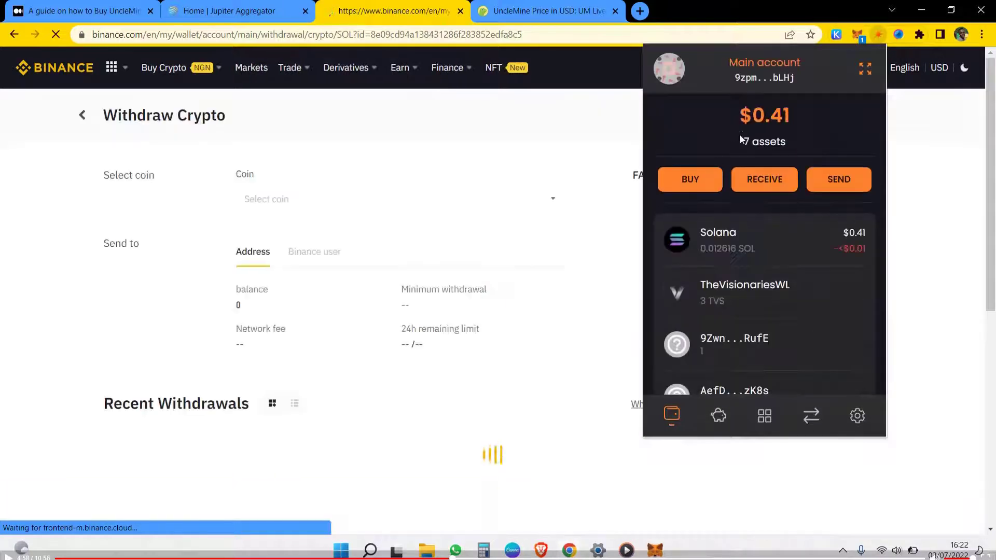
click(938, 165)
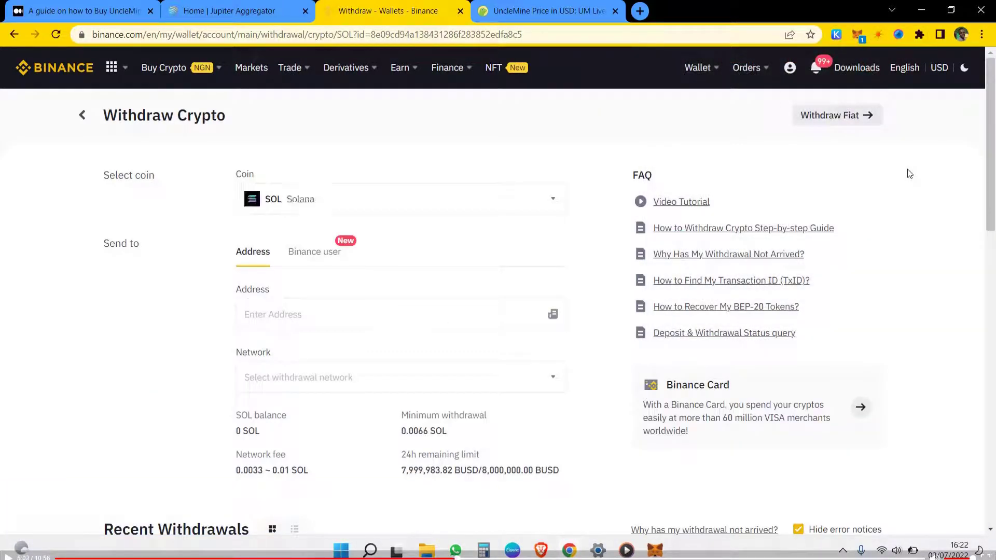
Step: Switch to the CoinGecko UncleMine page and scroll to its UM converter
click(546, 7)
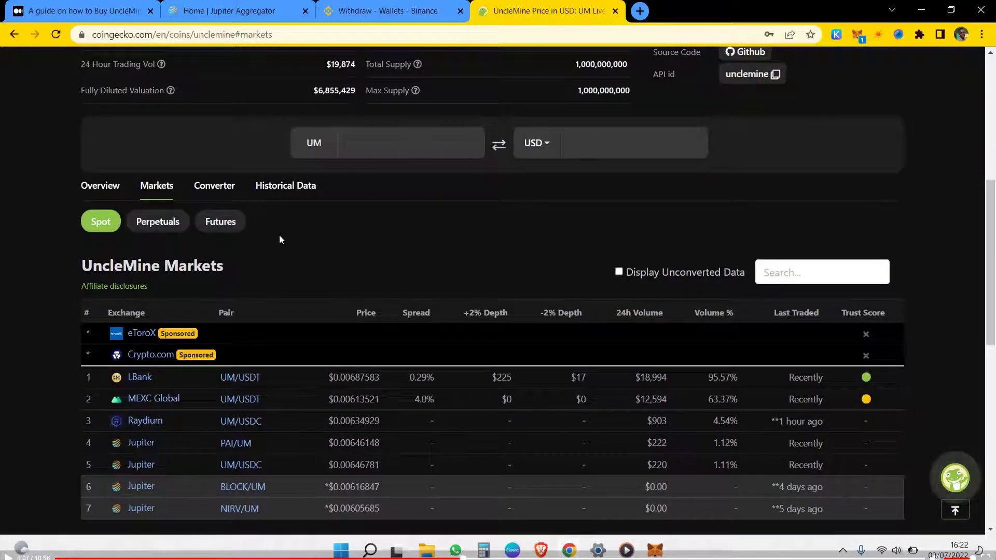
click(844, 550)
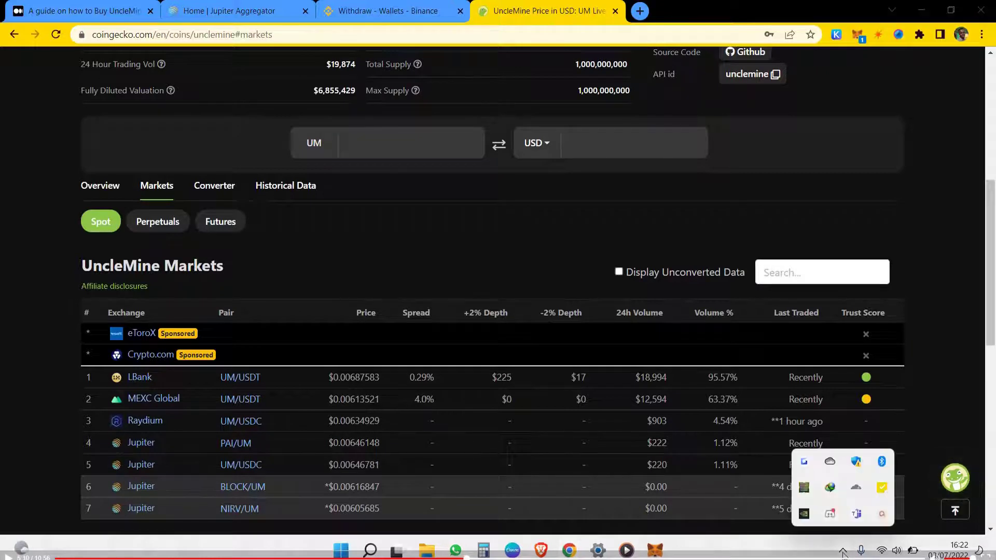
click(882, 514)
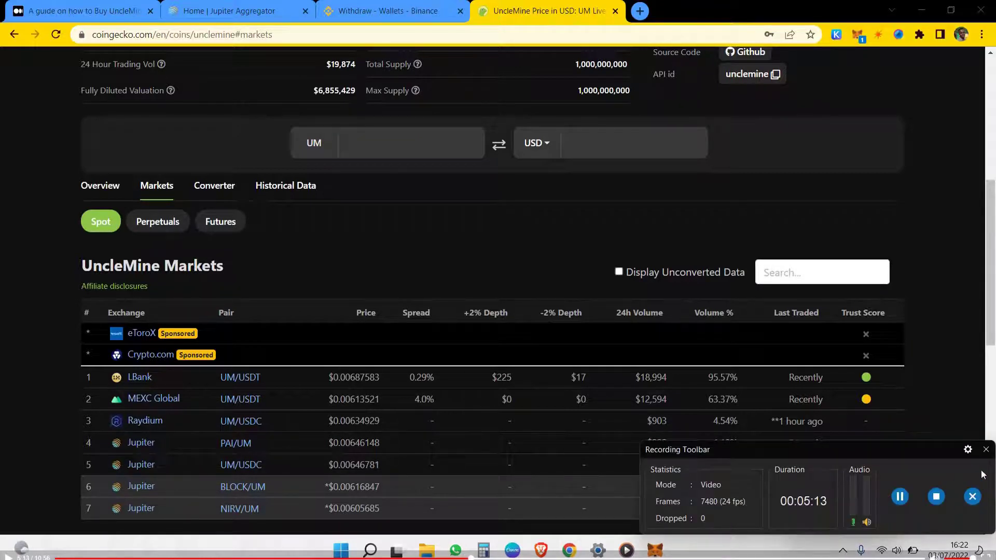
click(986, 449)
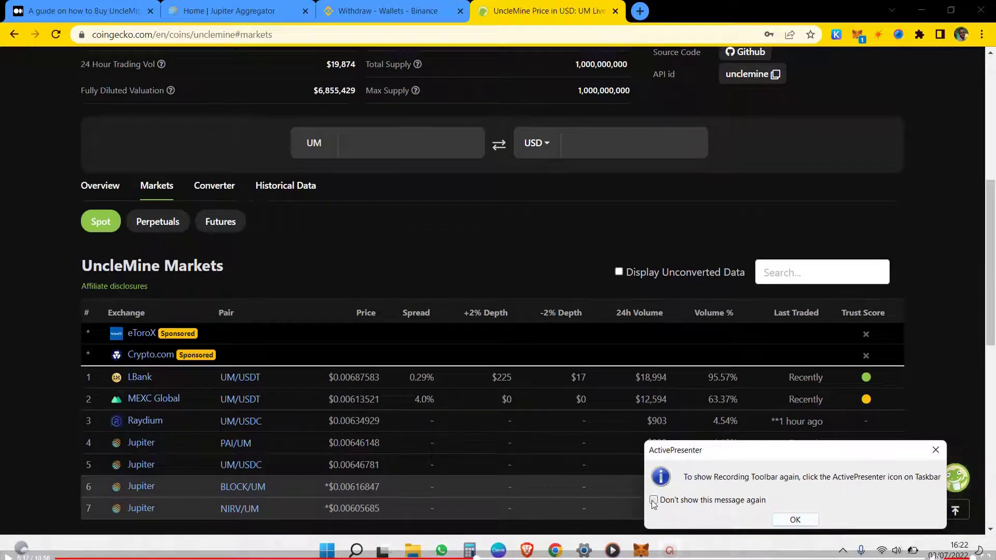
click(796, 520)
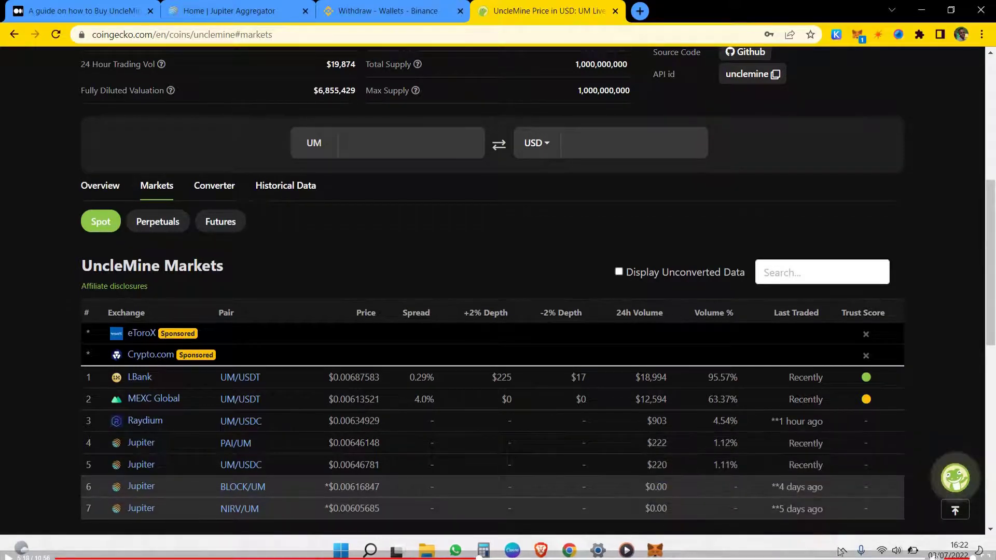
click(842, 550)
click(842, 551)
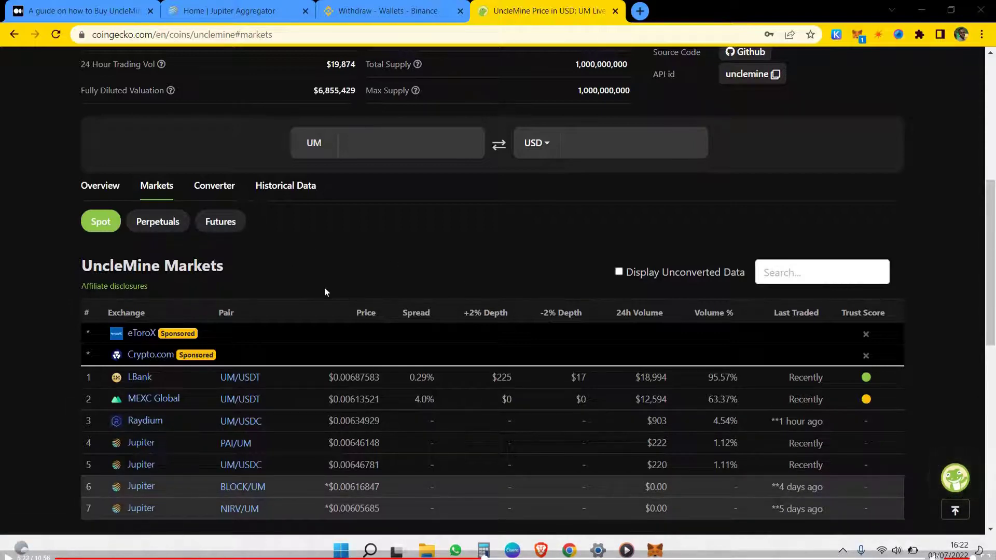
scroll(322, 298, up, 6)
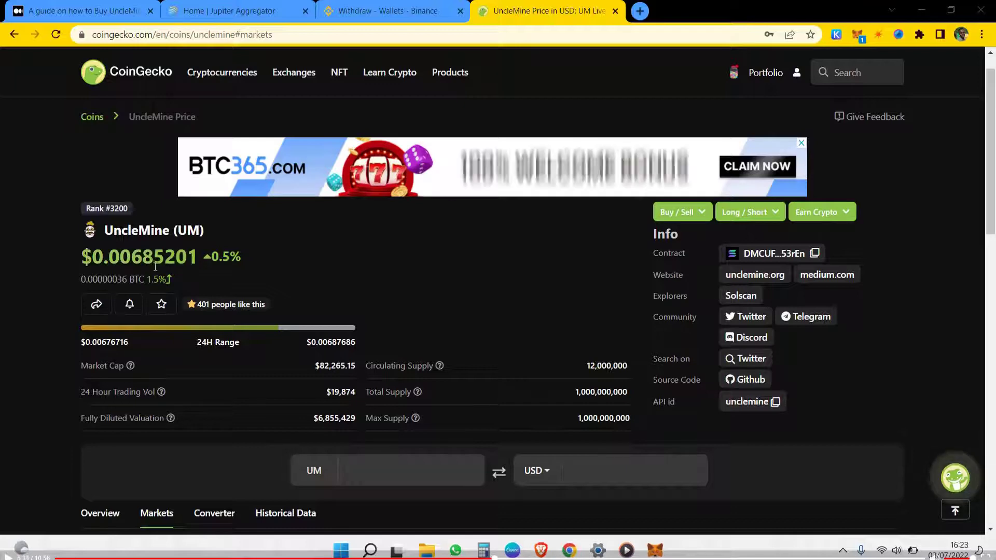
scroll(249, 294, down, 2)
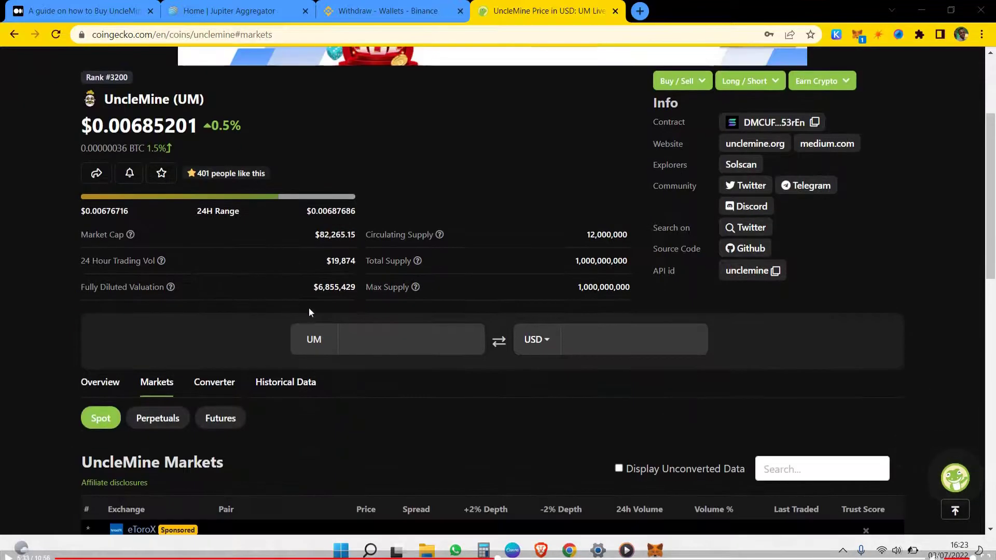
Step: Convert 10000 UM in the converter (about 68.54 USD), clear it, and return to Binance
click(355, 338)
text(10000)
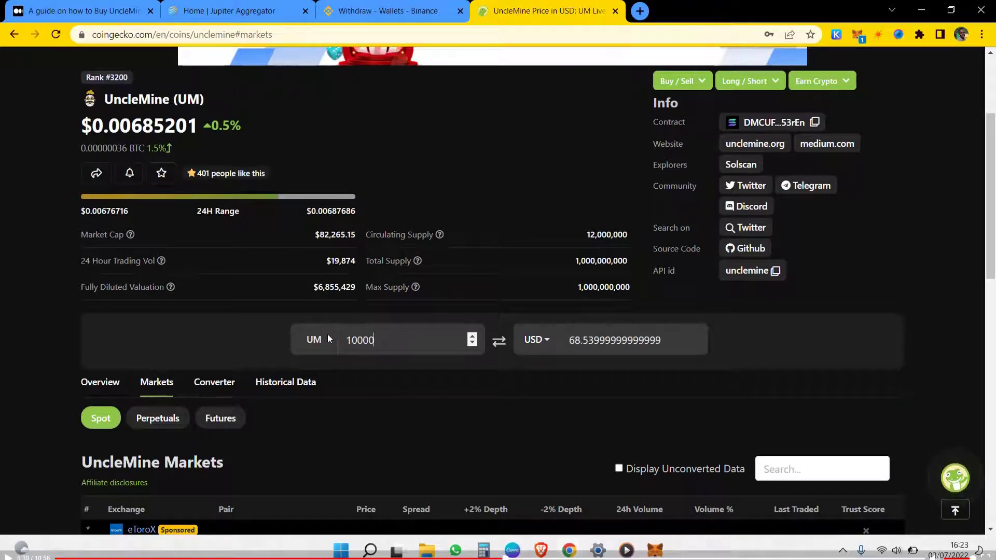
key(BackSpace)
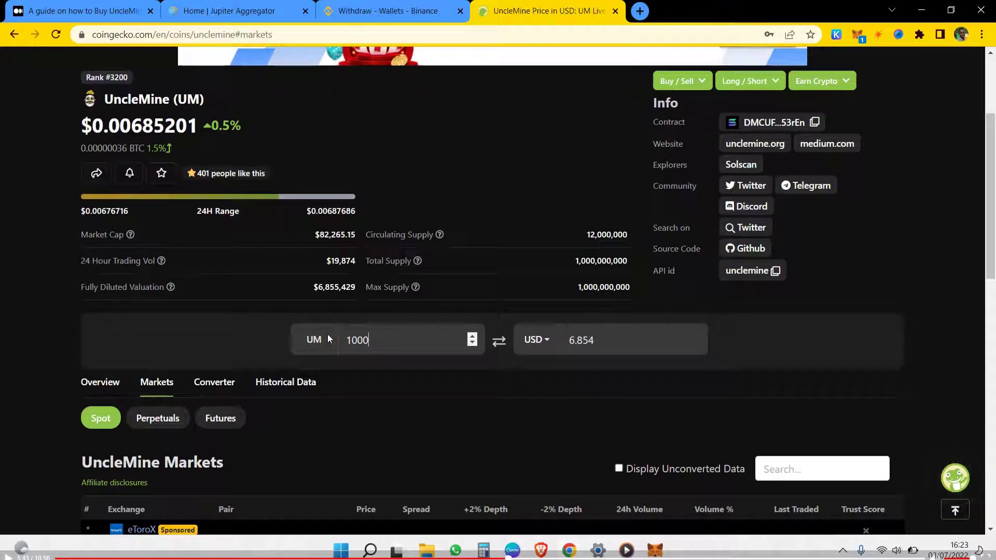
text(0)
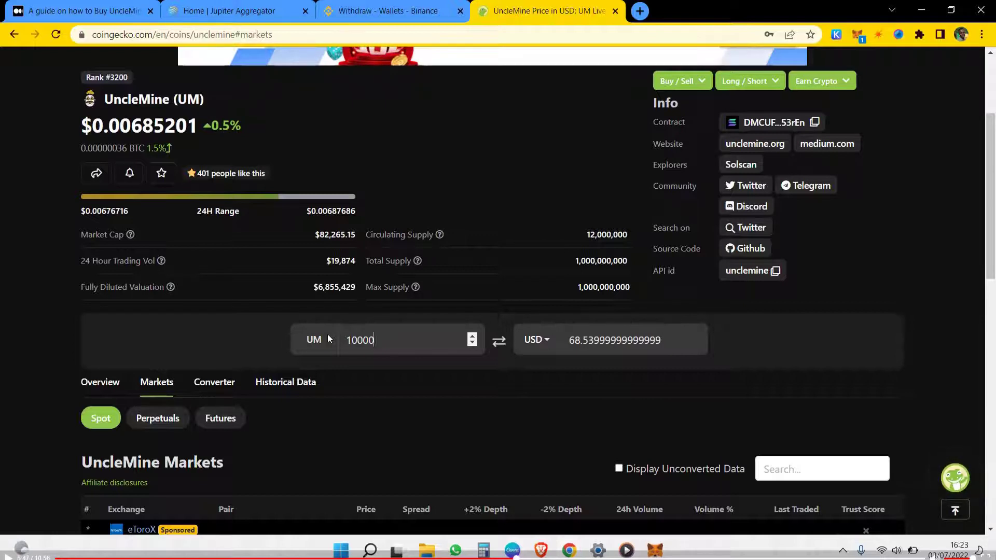
key(BackSpace)
key(BackSpace)
key(BackSpace)
key(BackSpace)
key(BackSpace)
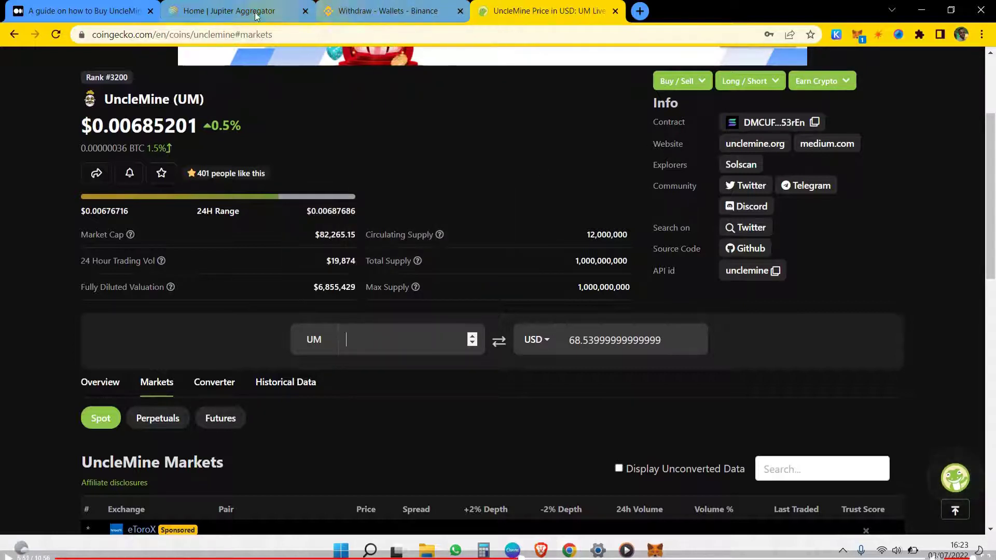
click(397, 16)
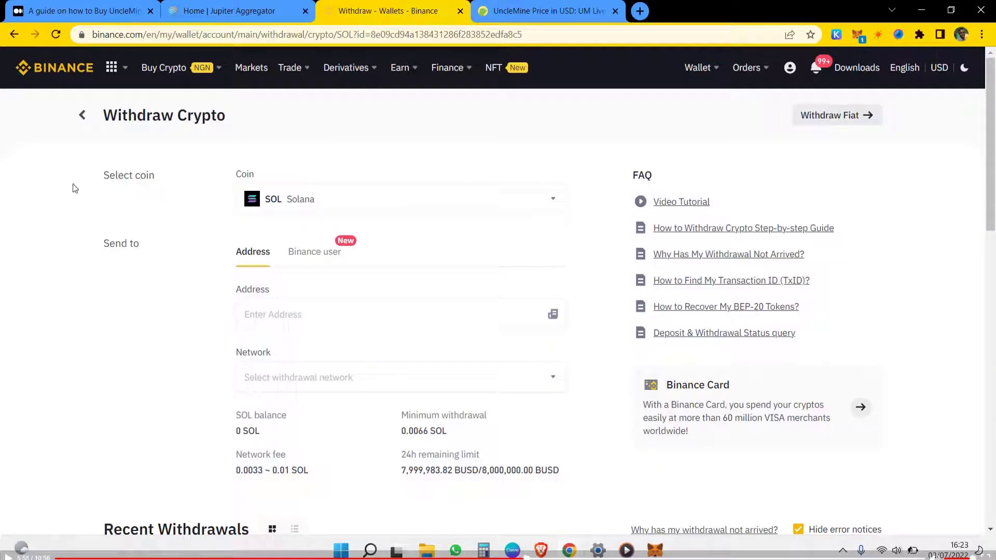
Step: Confirm the 0.4895 SOL entry shows Processing under Recent Withdrawals, then switch to Medium with Ctrl+1
scroll(396, 411, down, 5)
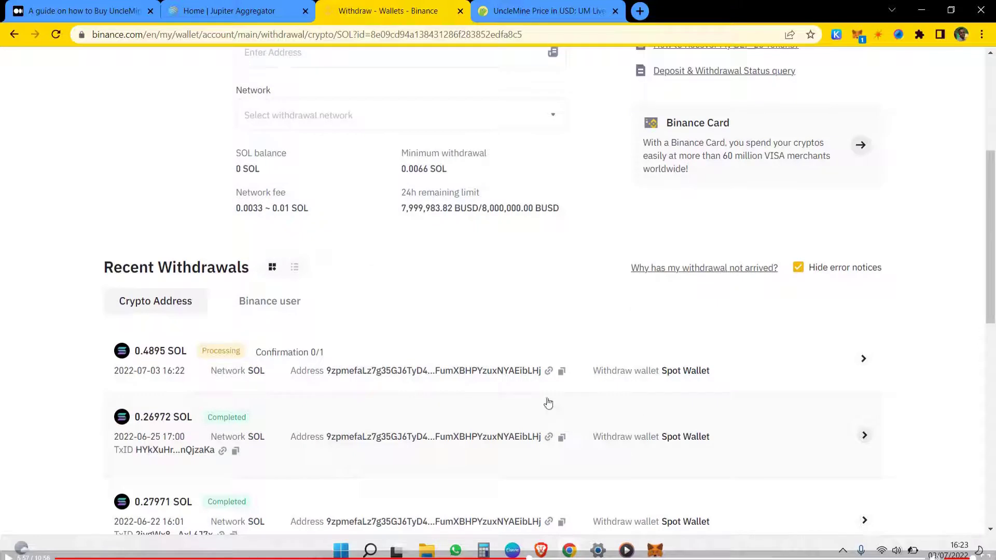
mouse_move(227, 358)
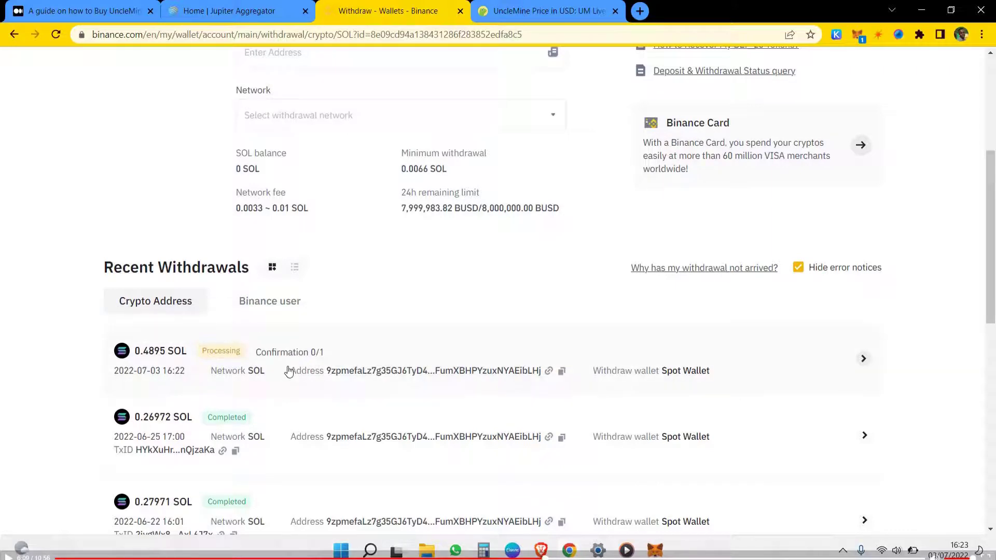
key(ctrl+1)
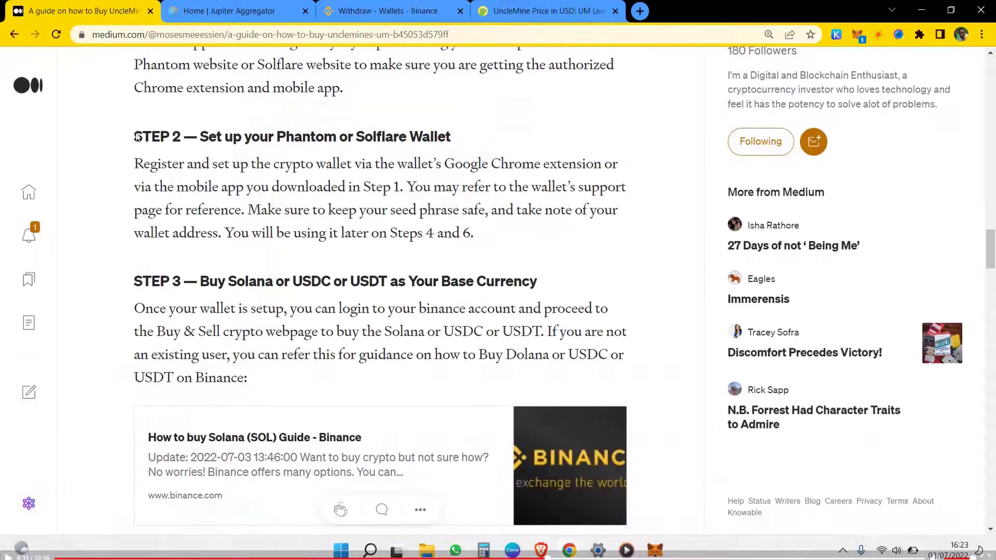
Step: Read through the guide's exchange list and withdrawal step, briefly rechecking the Binance withdrawal status
scroll(267, 210, up, 20)
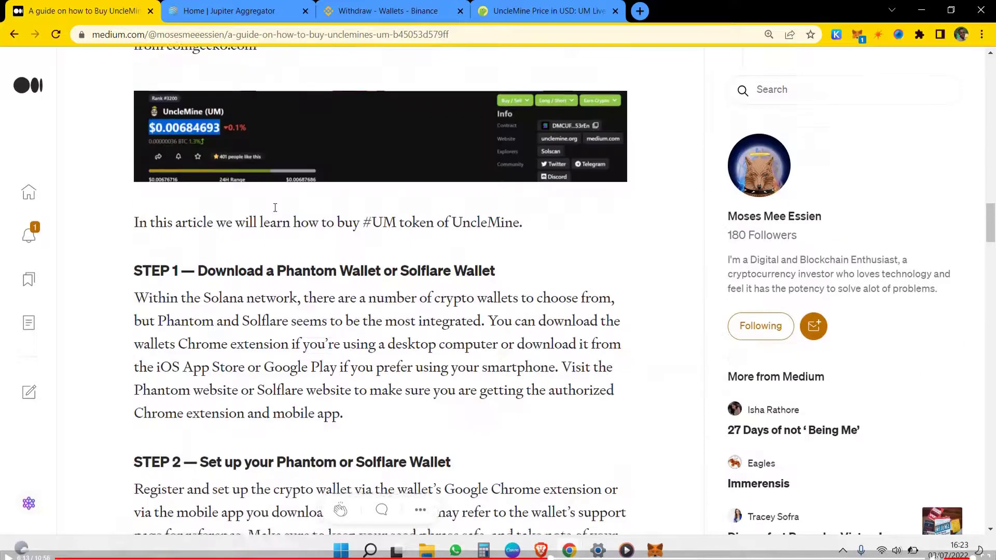
scroll(273, 210, up, 8)
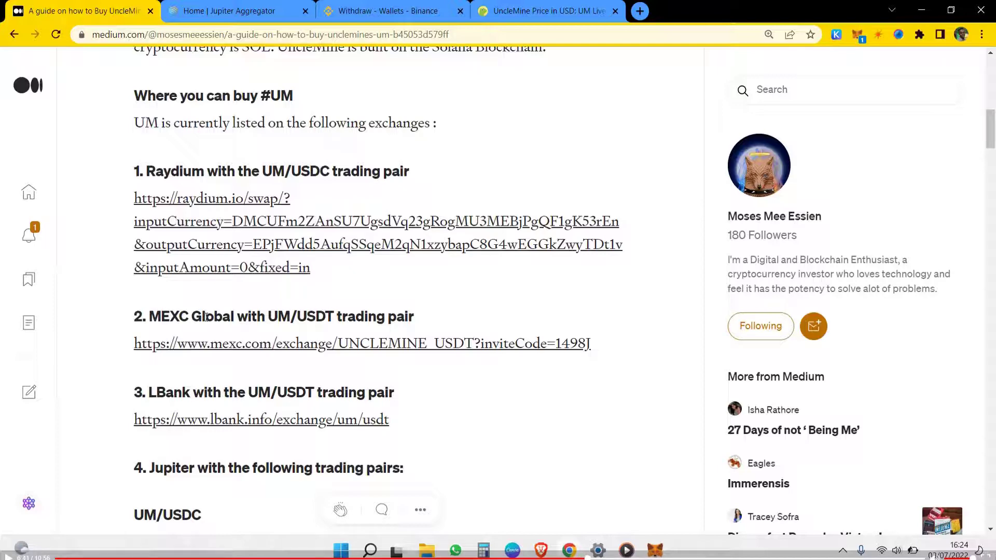
click(375, 12)
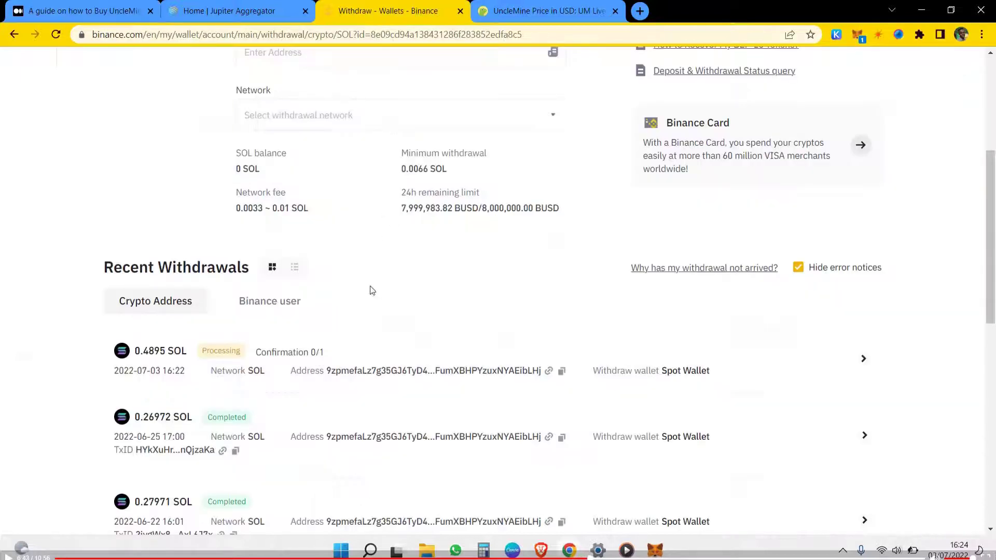
scroll(436, 429, down, 4)
scroll(436, 429, up, 4)
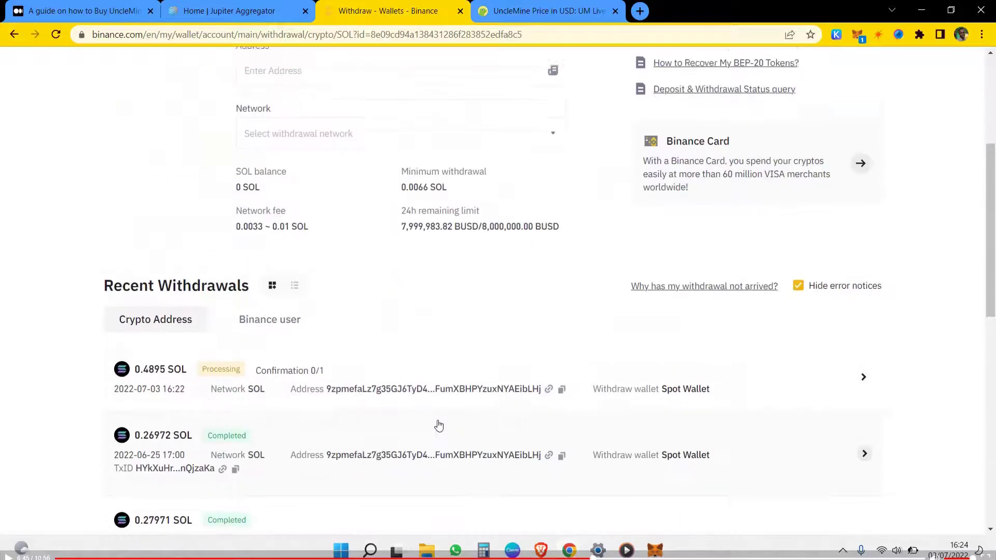
click(58, 12)
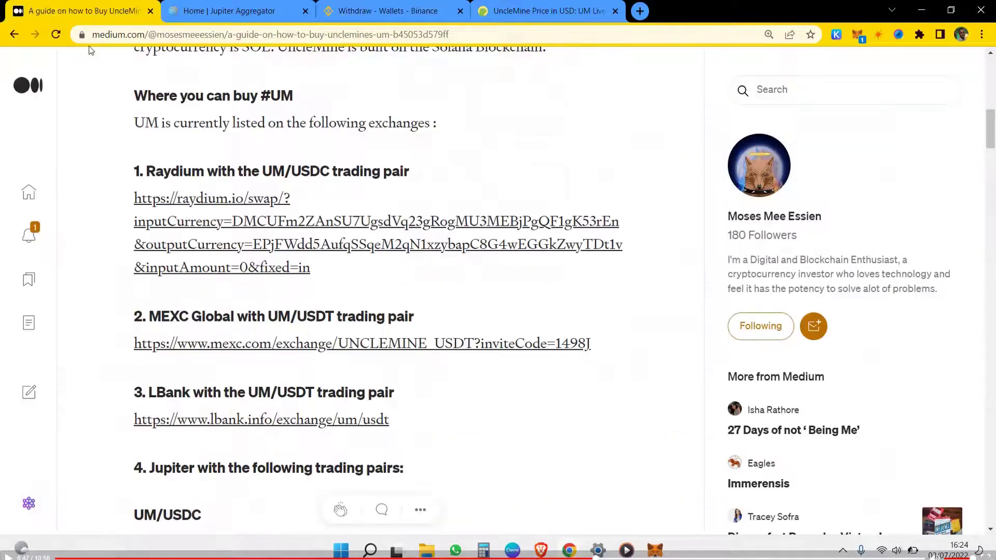
scroll(347, 311, down, 20)
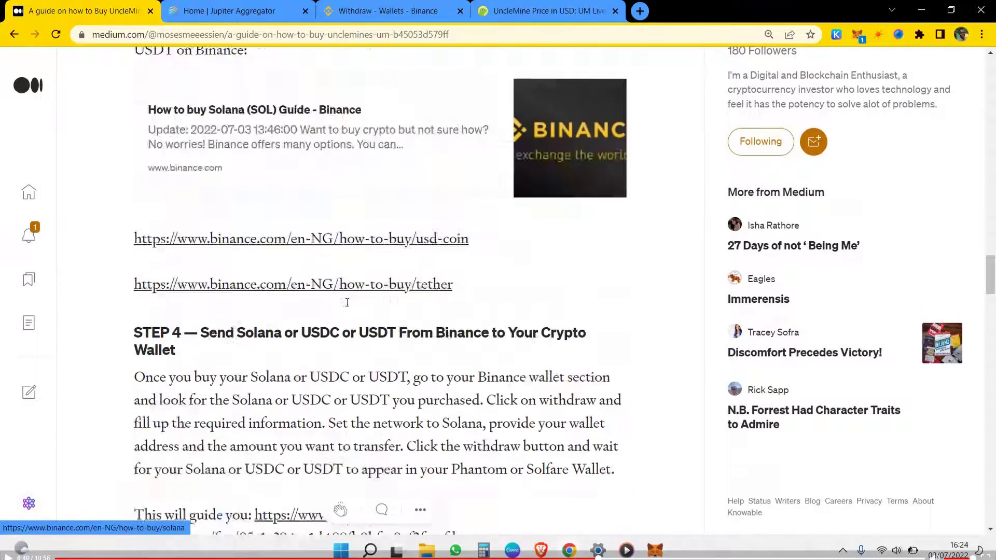
scroll(346, 316, down, 20)
scroll(352, 366, up, 8)
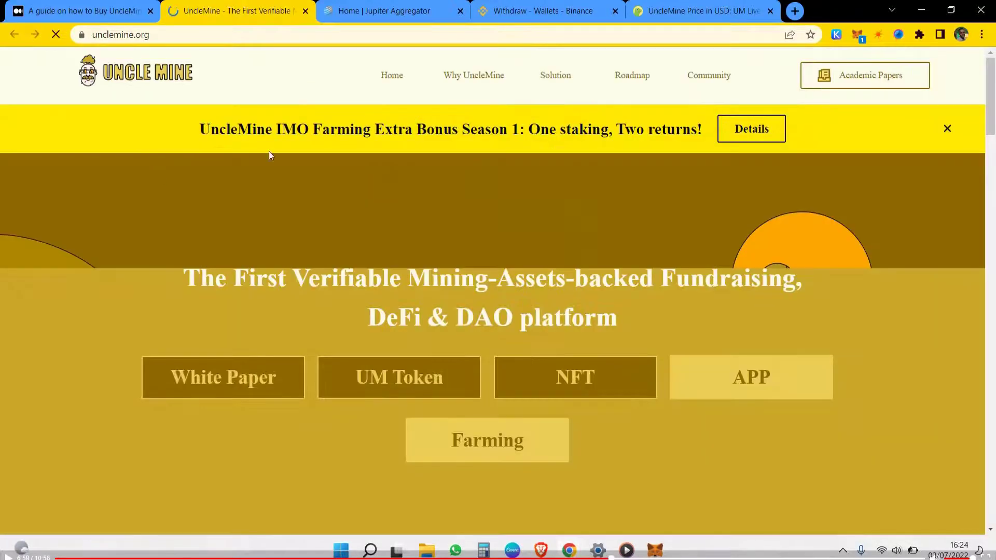
Step: Dismiss the IMO Farming bonus announcement and browse UncleMine's mining-assets, solution, roadmap and community sections
click(947, 129)
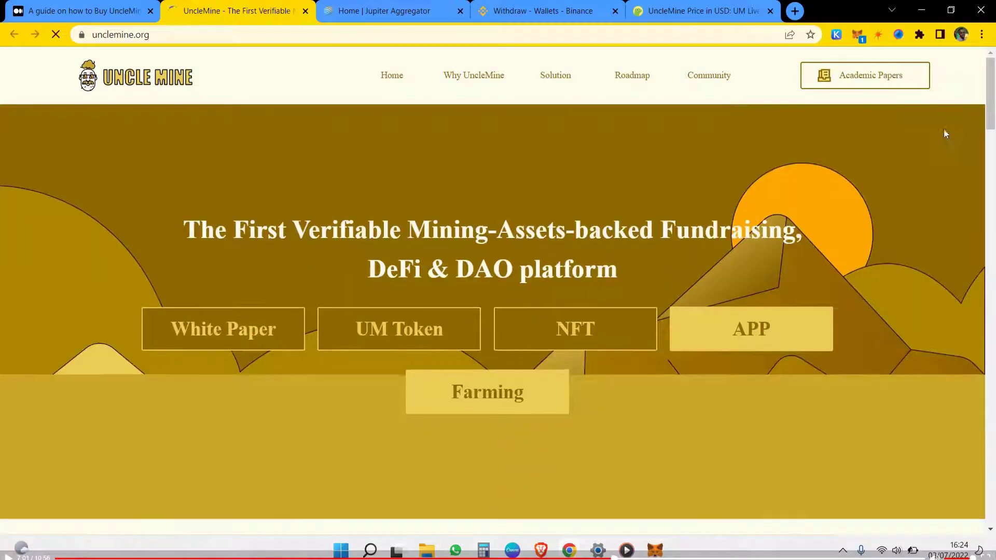
scroll(717, 163, down, 2)
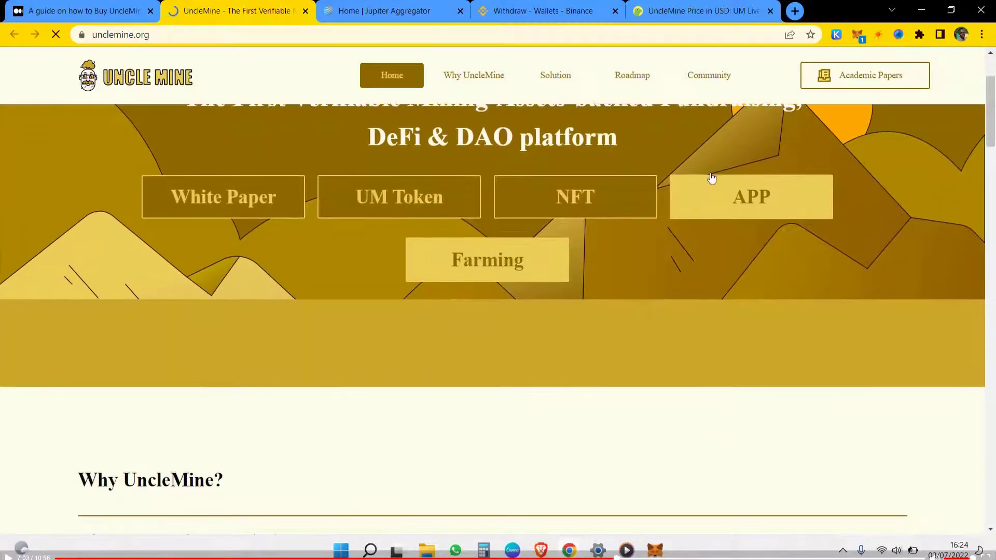
scroll(711, 176, down, 2)
scroll(706, 188, down, 9)
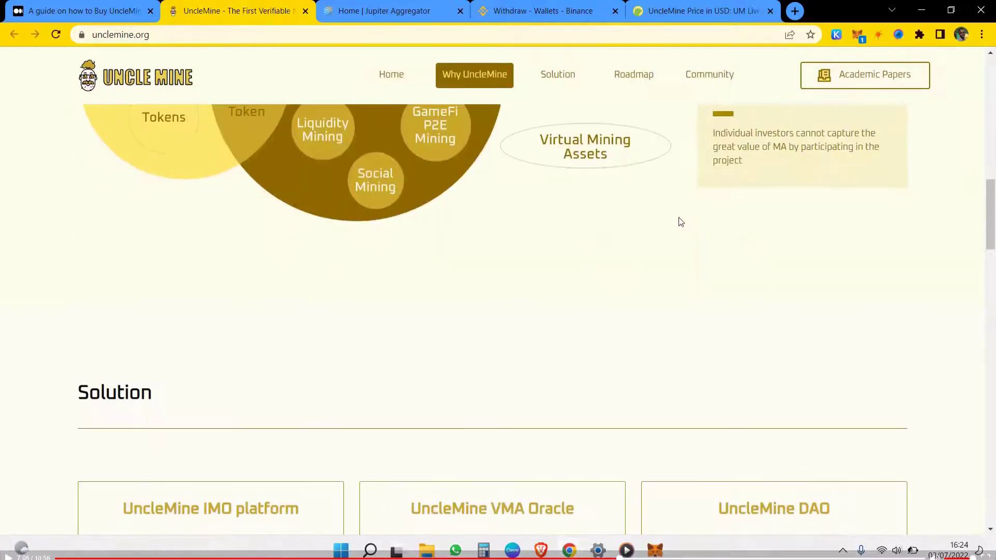
scroll(679, 229, up, 5)
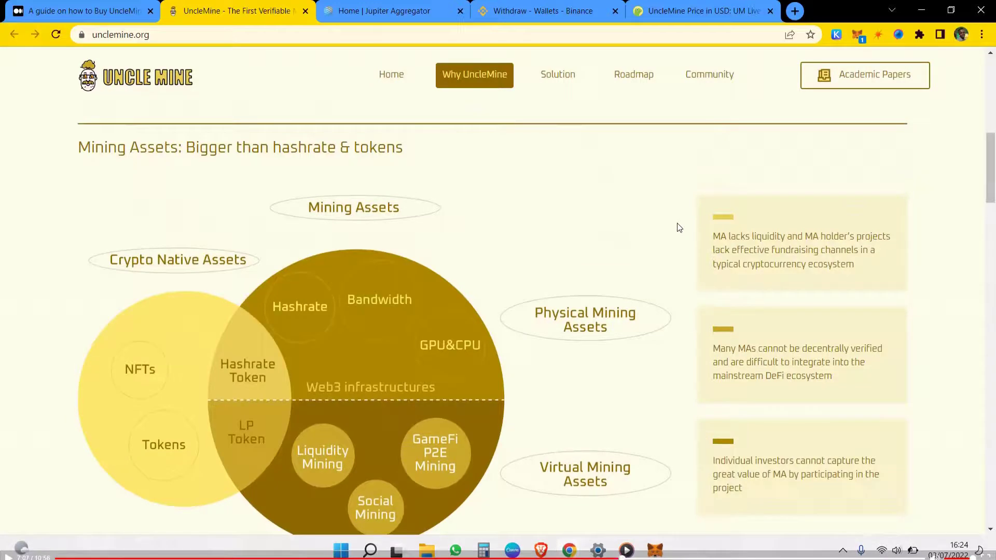
scroll(679, 228, down, 15)
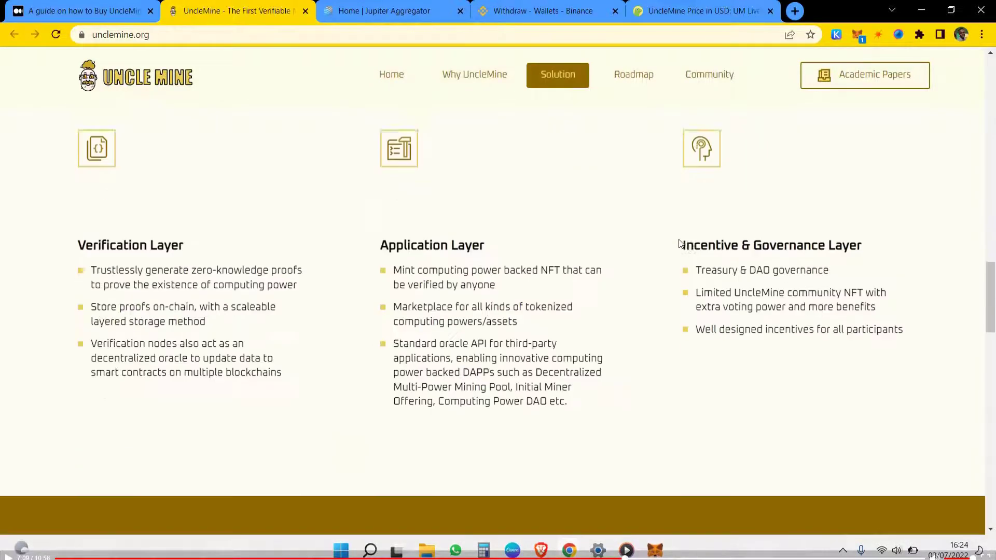
scroll(681, 243, down, 10)
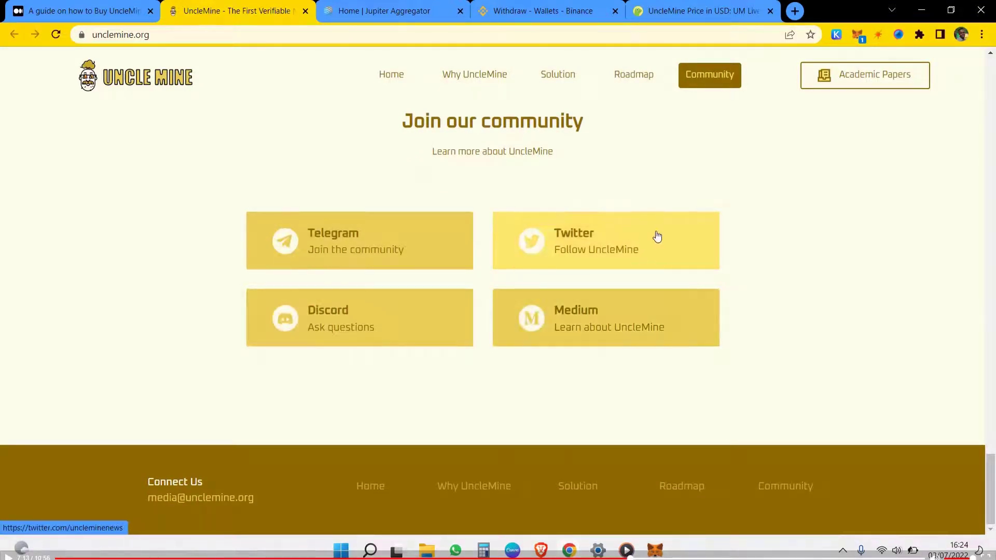
scroll(664, 233, up, 4)
scroll(667, 232, up, 2)
mouse_move(864, 76)
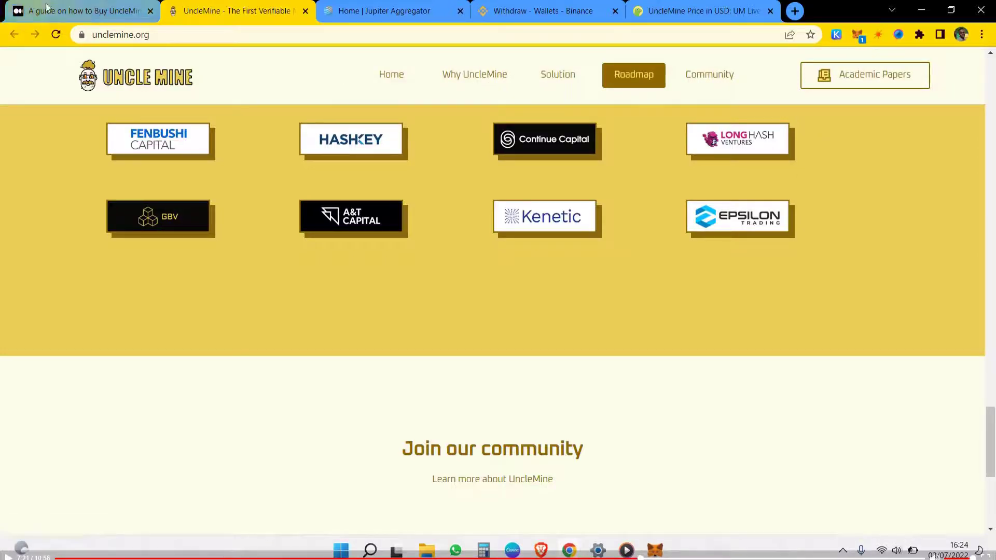
Step: Return to Medium and browse the author's list of UncleMine articles
click(88, 9)
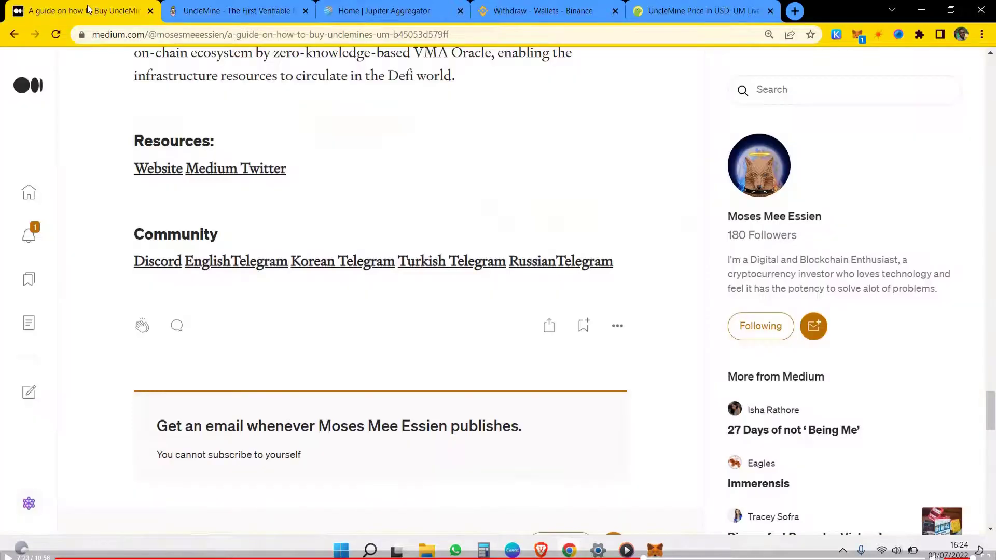
scroll(416, 258, up, 6)
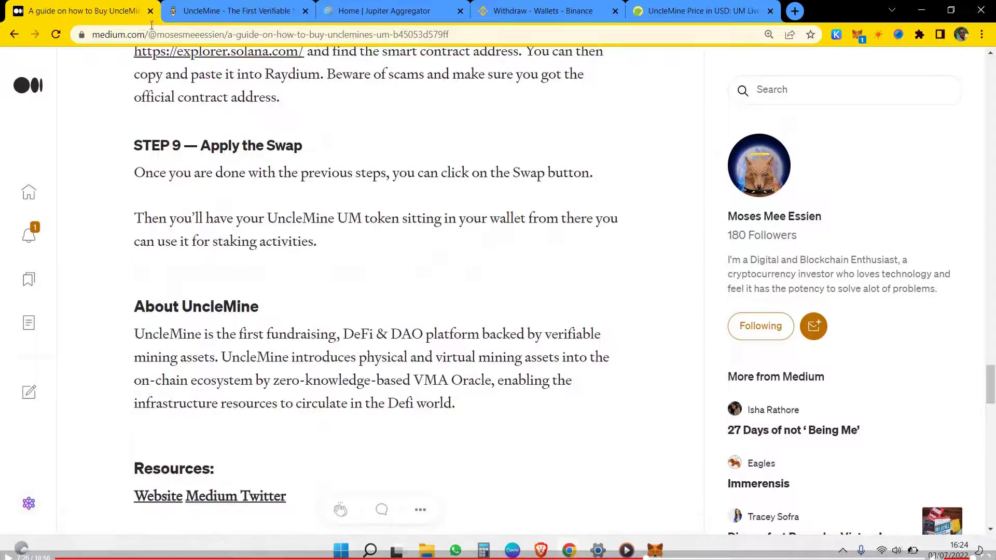
scroll(273, 256, up, 10)
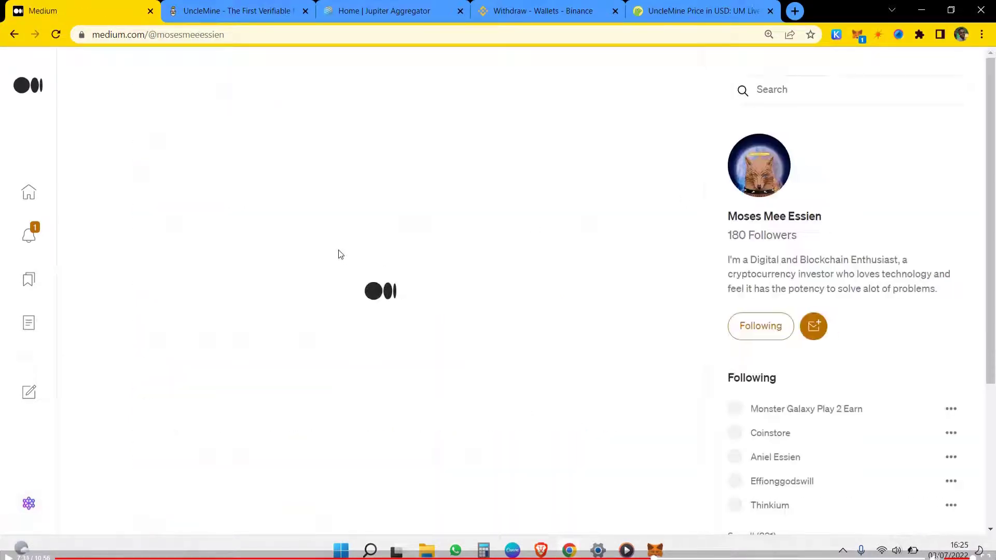
scroll(280, 306, down, 13)
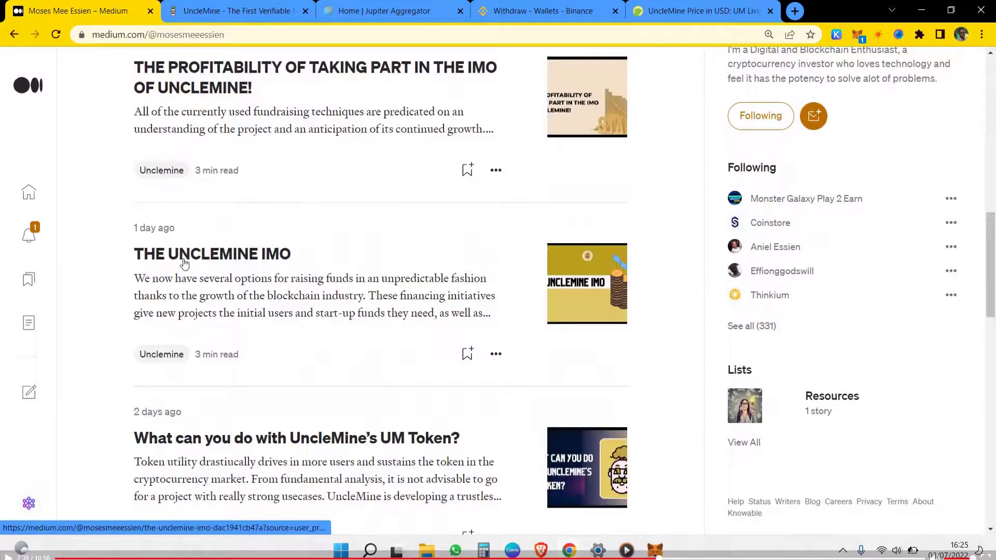
scroll(184, 272, down, 4)
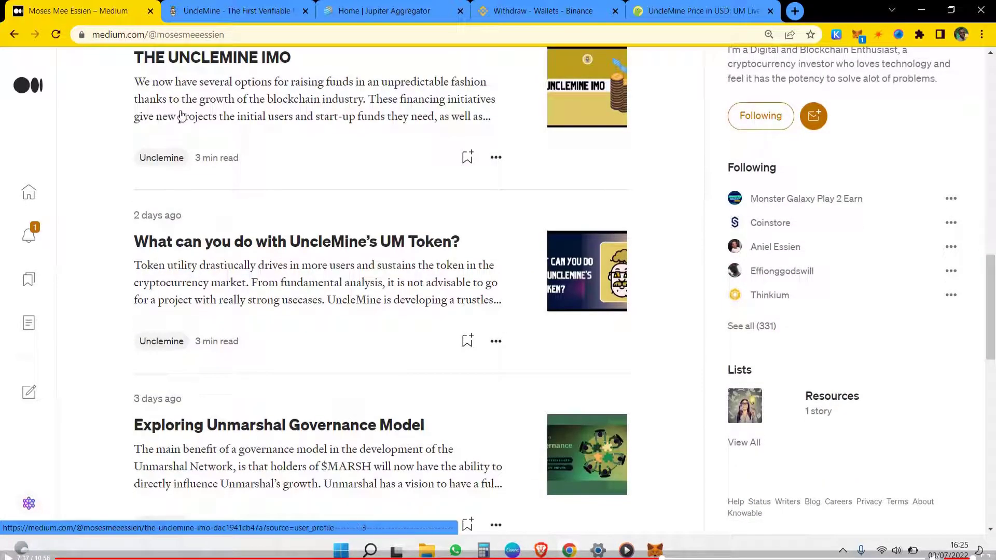
scroll(206, 135, up, 6)
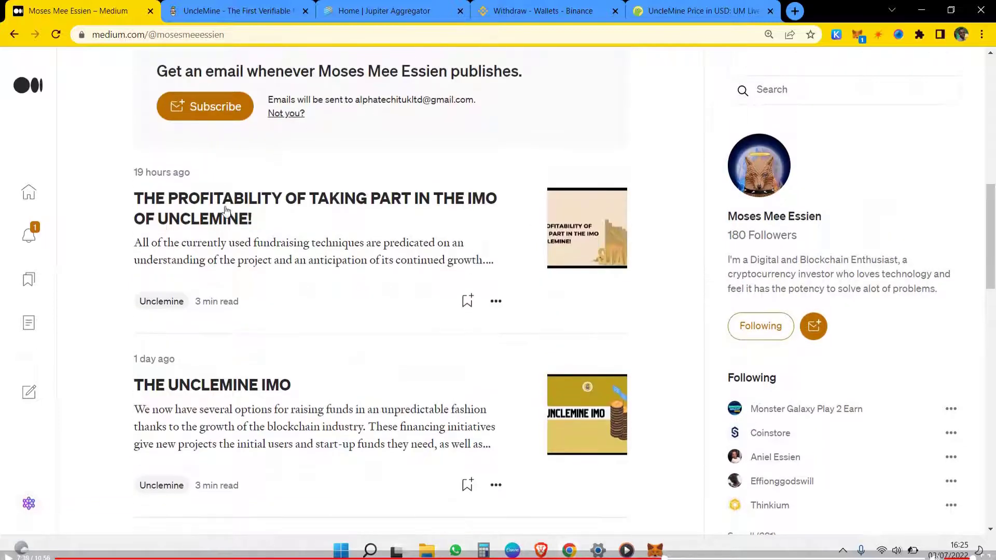
Step: Open 'The Profitability of Taking Part in the IMO of UncleMine!' and read its How to Participate section
click(225, 208)
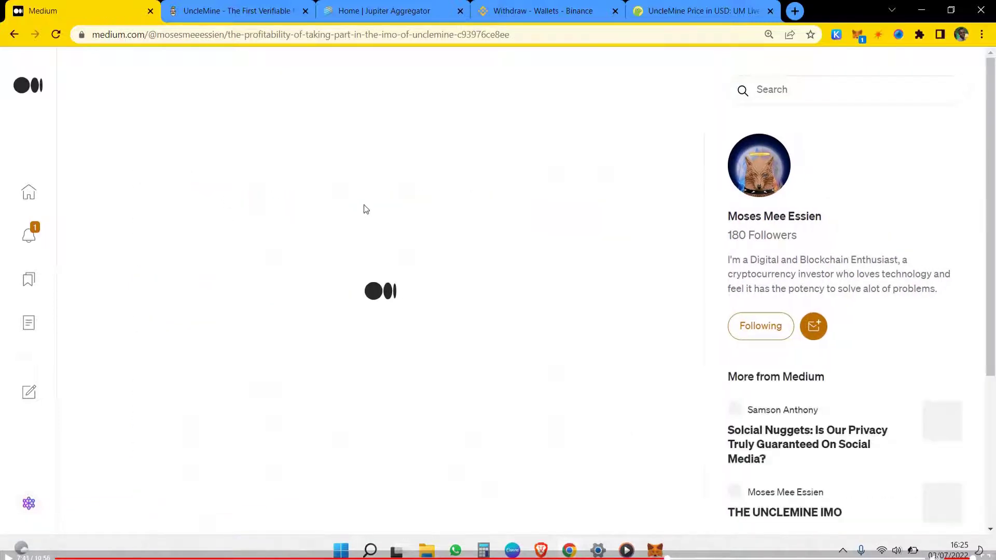
scroll(371, 244, down, 5)
scroll(370, 256, down, 10)
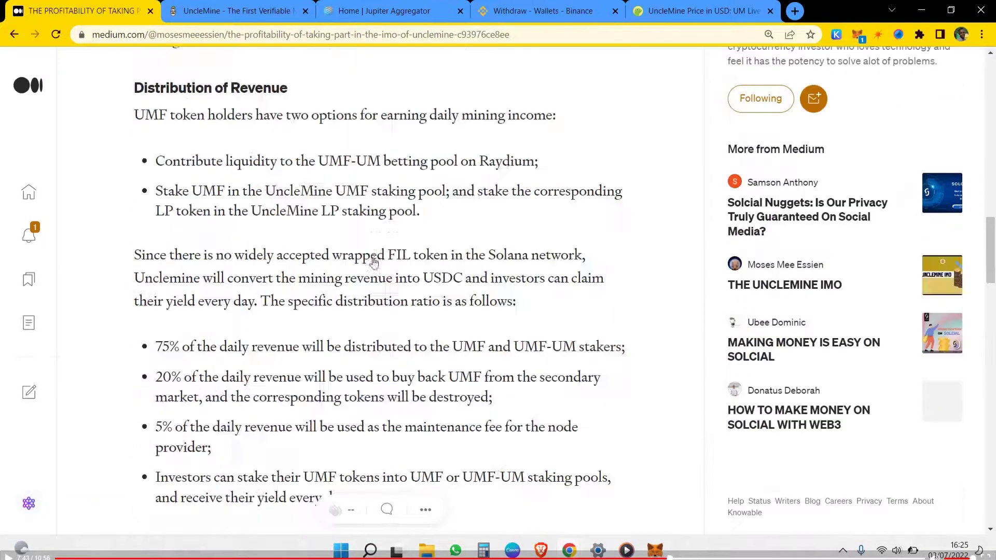
scroll(370, 249, up, 8)
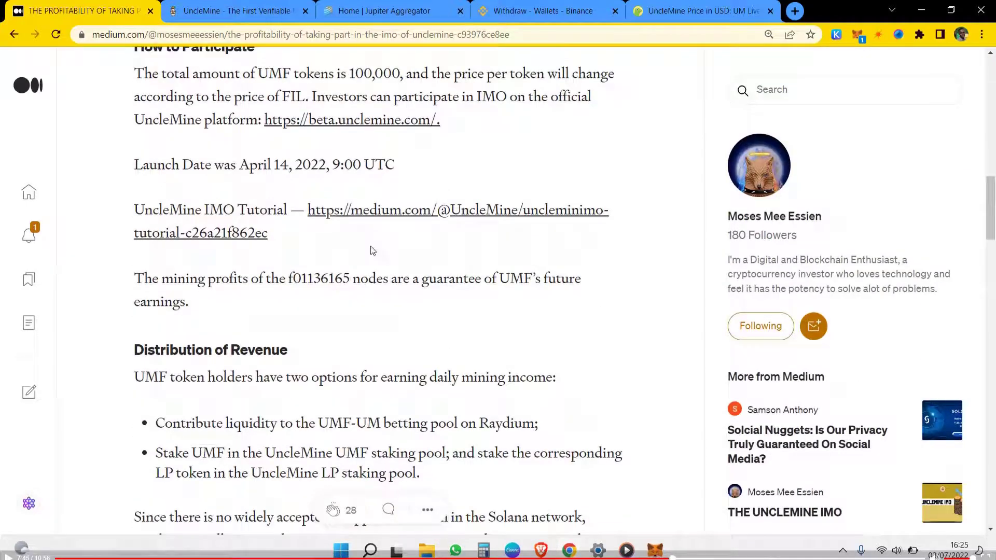
scroll(371, 251, up, 1)
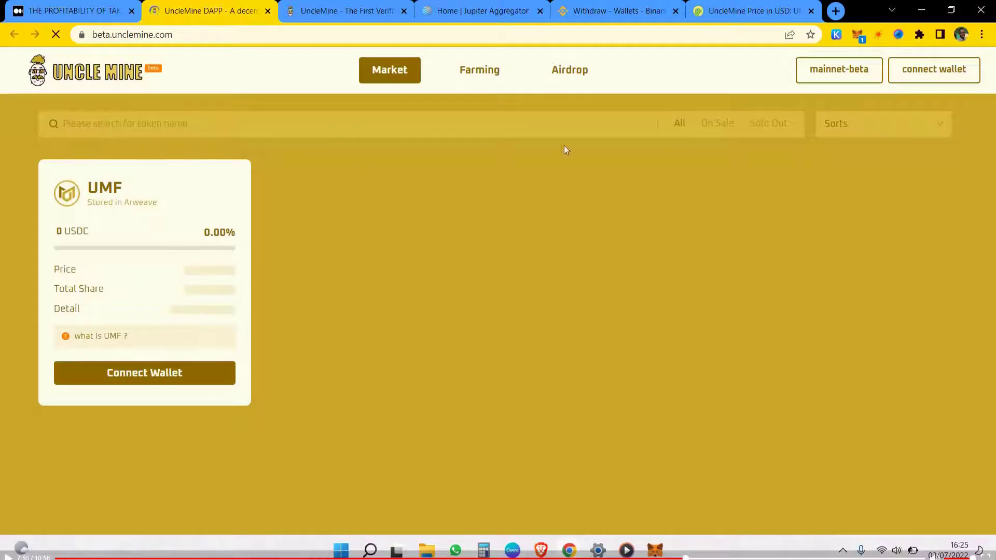
Step: Connect the wallet to the UncleMine DApp and browse the IMO and UM farming pool cards
click(917, 78)
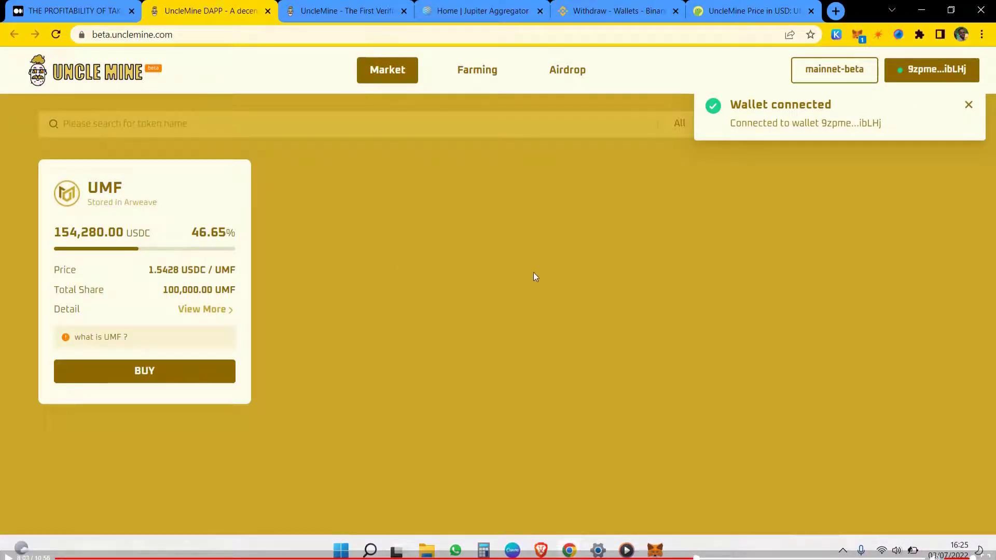
click(472, 78)
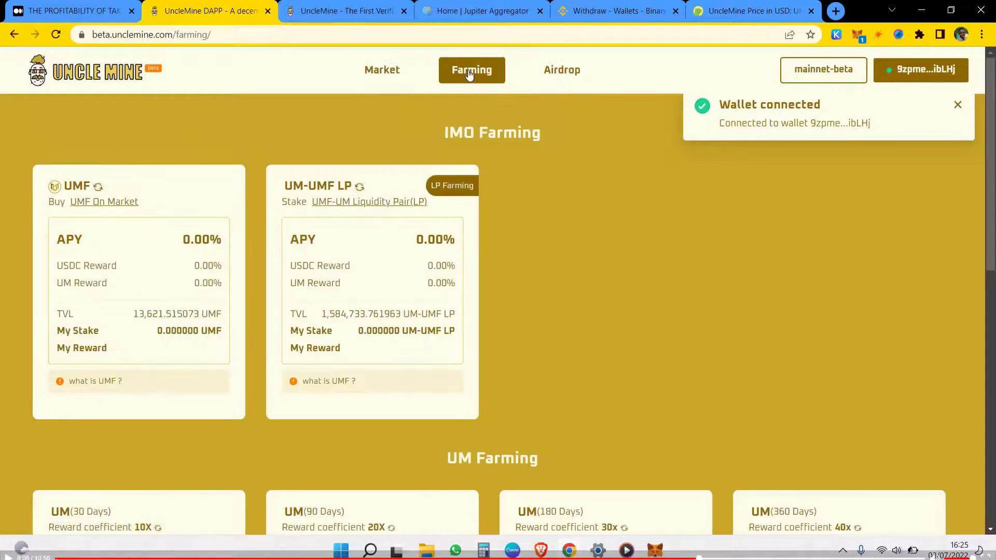
scroll(553, 248, down, 5)
scroll(562, 250, down, 5)
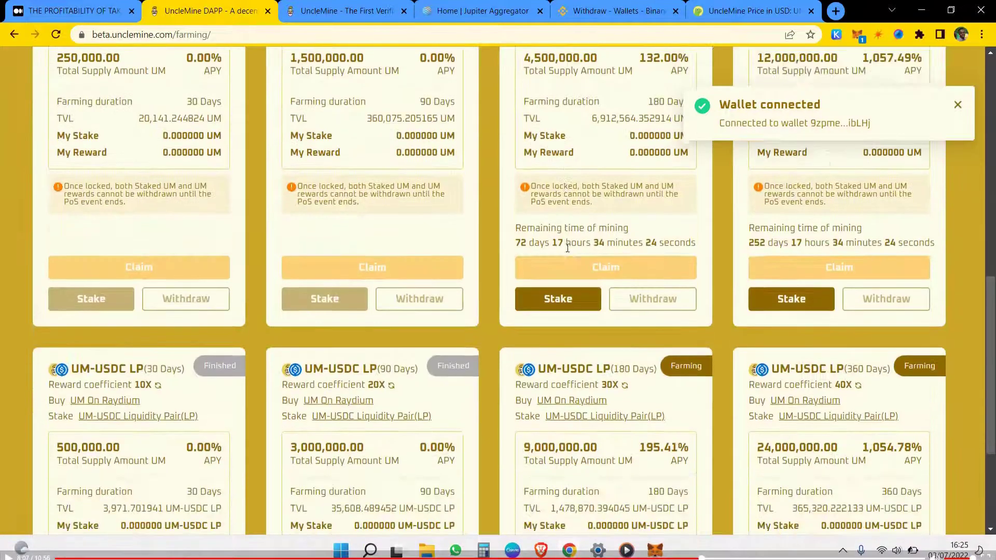
scroll(565, 251, up, 5)
scroll(569, 251, down, 8)
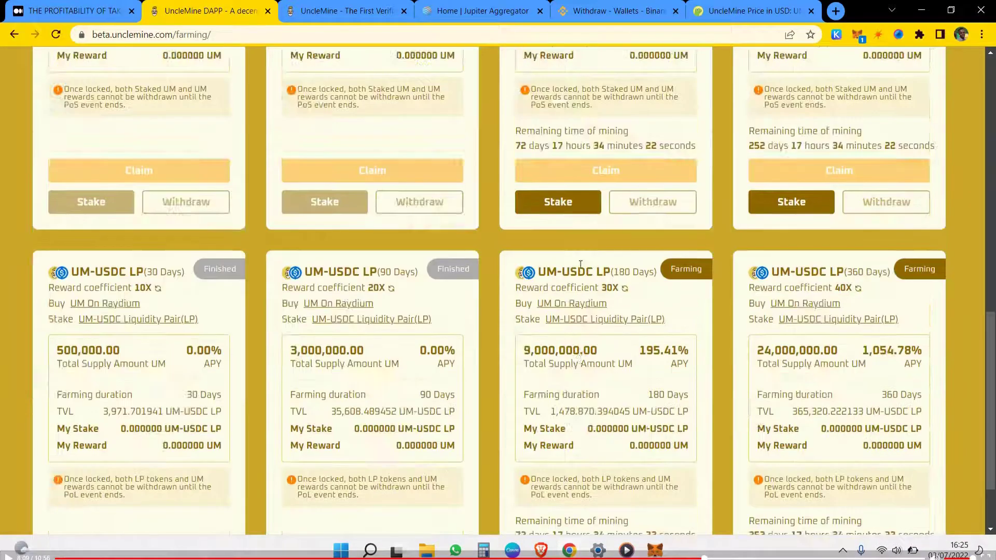
scroll(581, 264, up, 15)
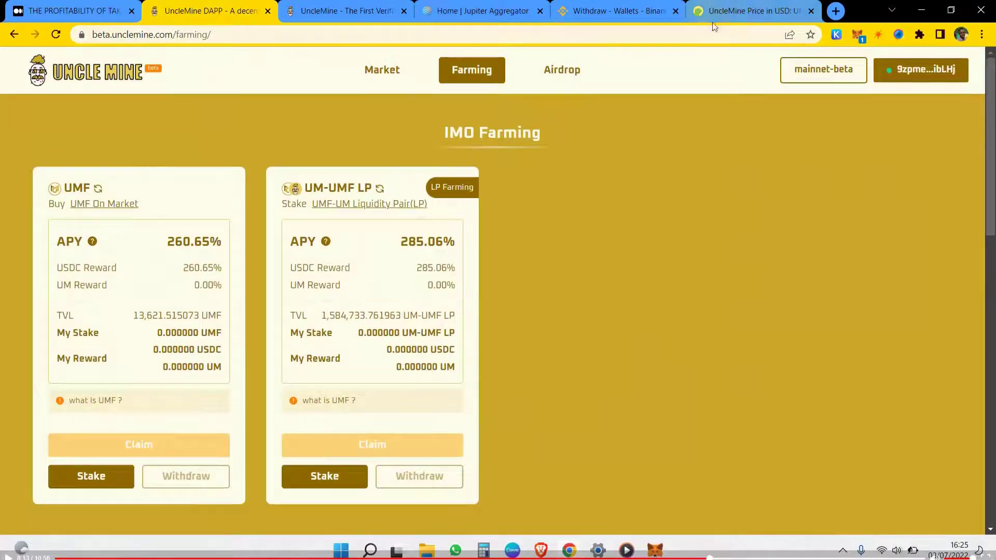
click(586, 13)
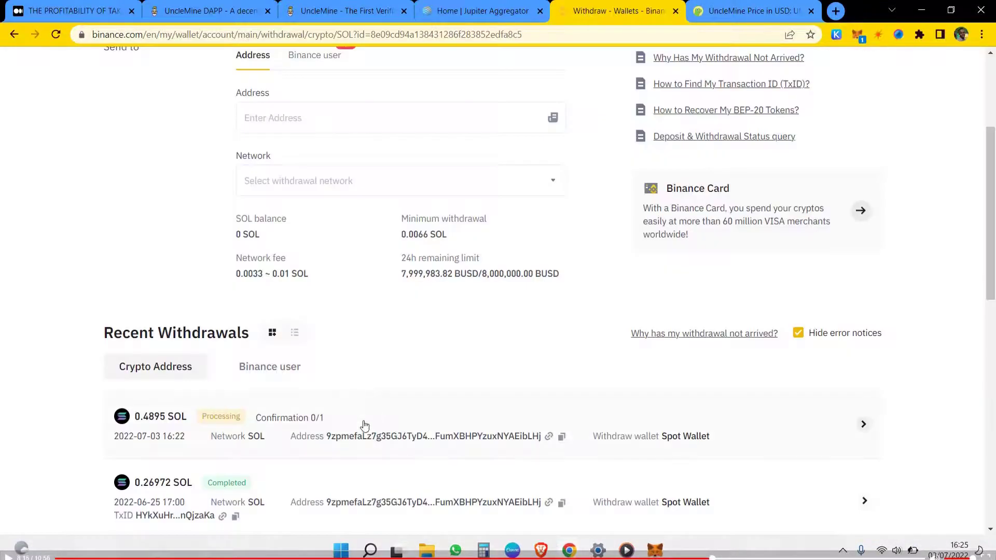
Step: Review the 0.4895 SOL withdrawal in Recent Withdrawals and check the SOL balance in Solflare
scroll(381, 423, down, 1)
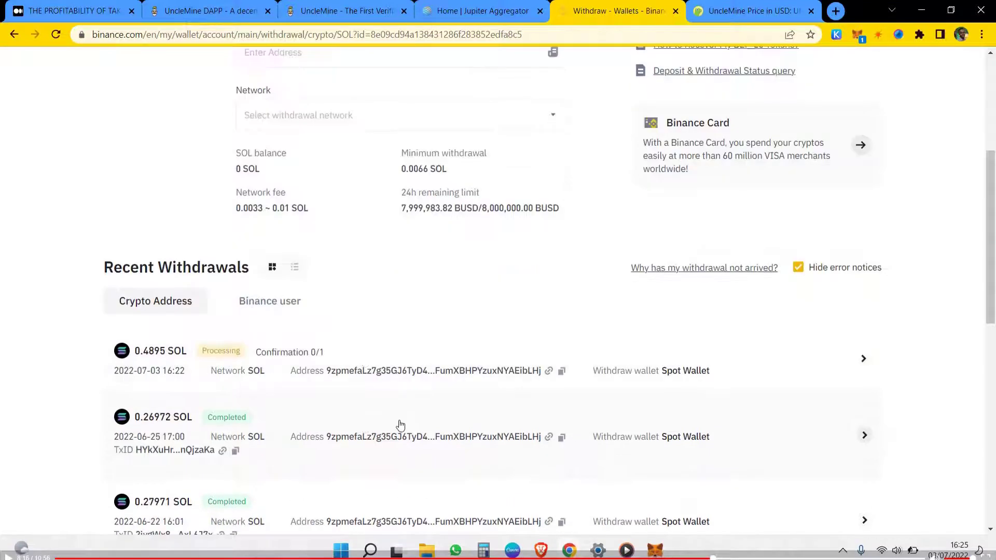
click(878, 34)
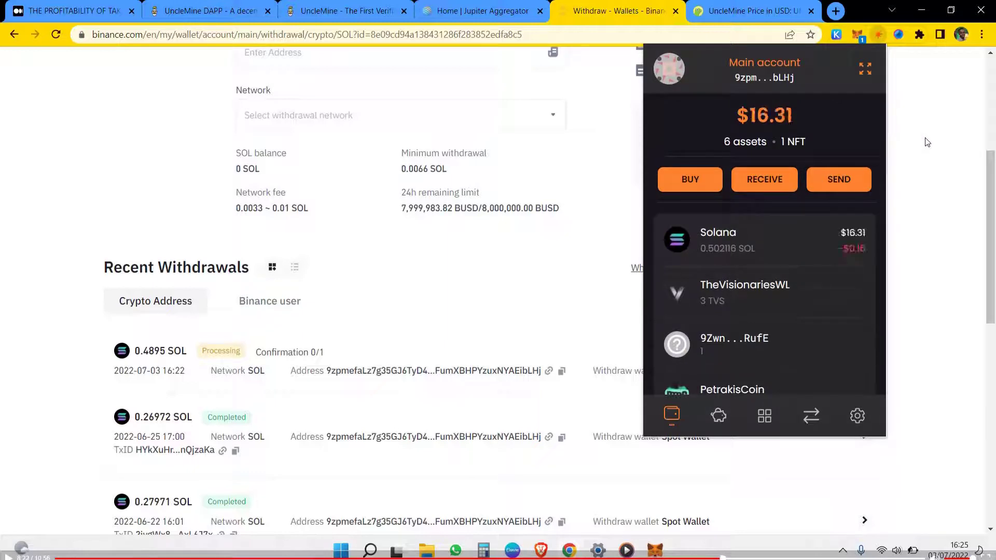
click(927, 154)
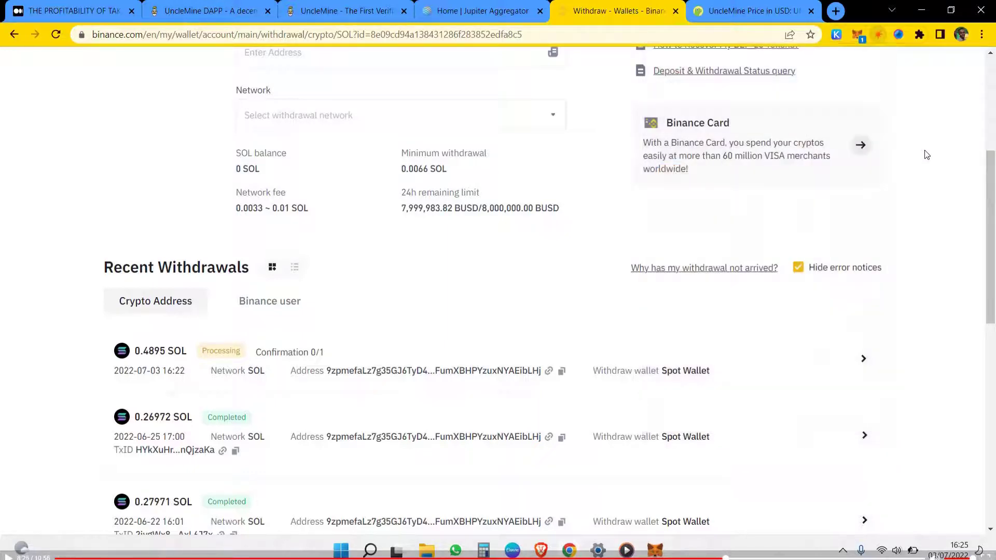
Step: Go back to the Medium IMO profitability article and reread its How to Participate section
click(88, 11)
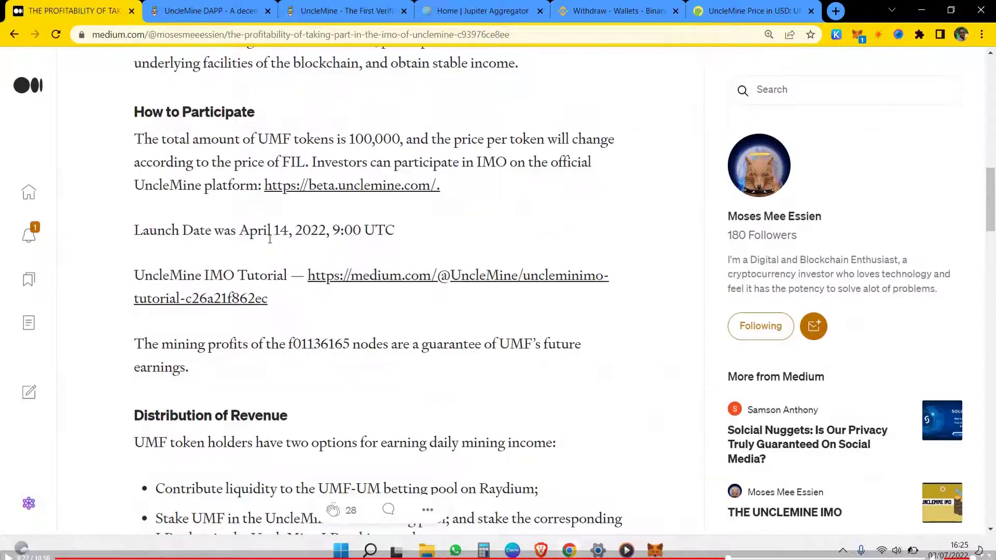
scroll(272, 244, down, 20)
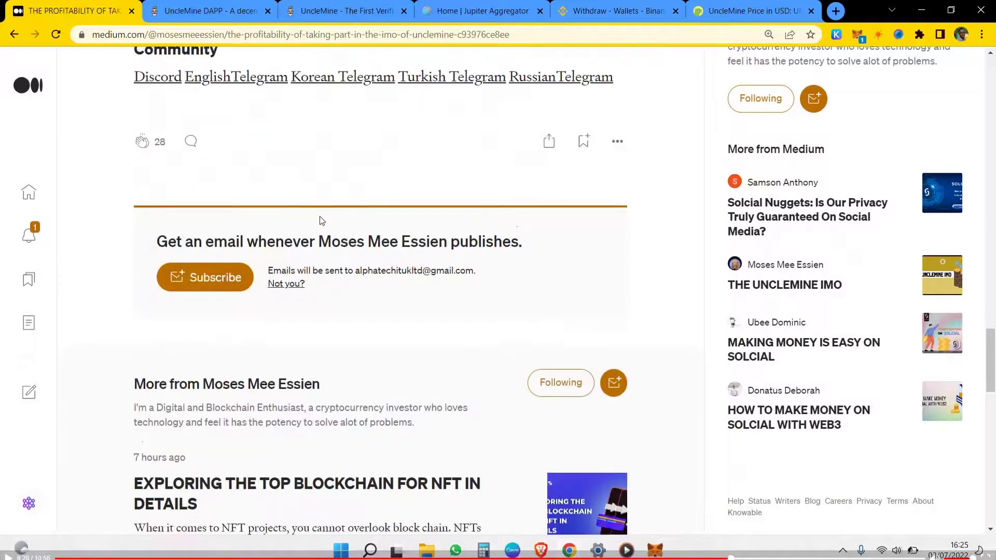
scroll(321, 220, up, 20)
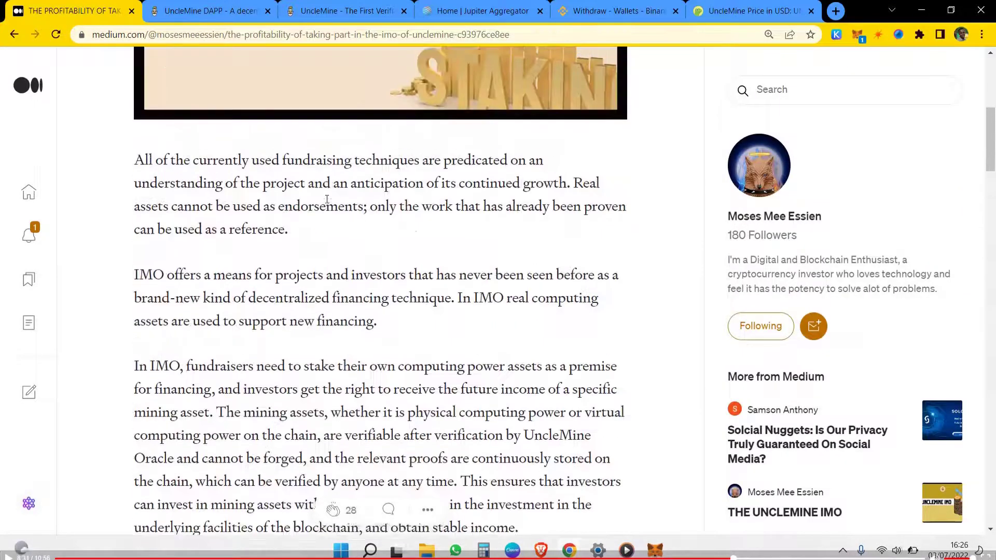
scroll(114, 51, down, 4)
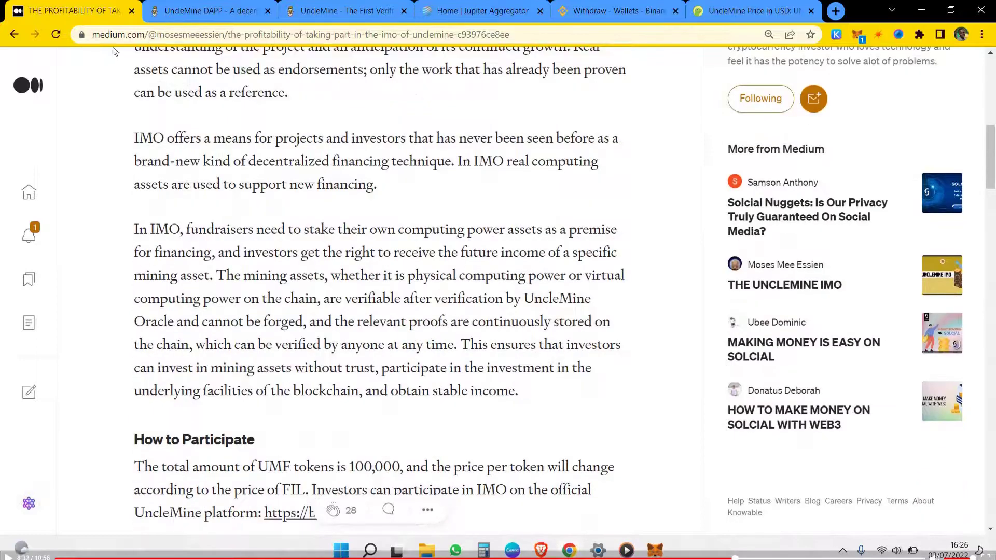
Step: Navigate from the article via the author's profile to the guide on buying UncleMine tokens
click(14, 36)
key(alt+Right)
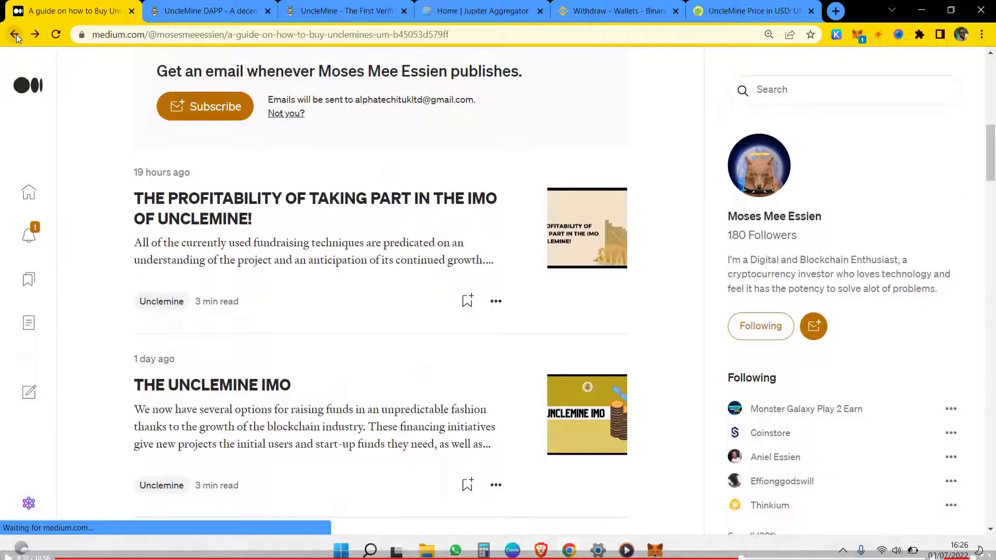
scroll(244, 204, down, 5)
scroll(244, 204, up, 3)
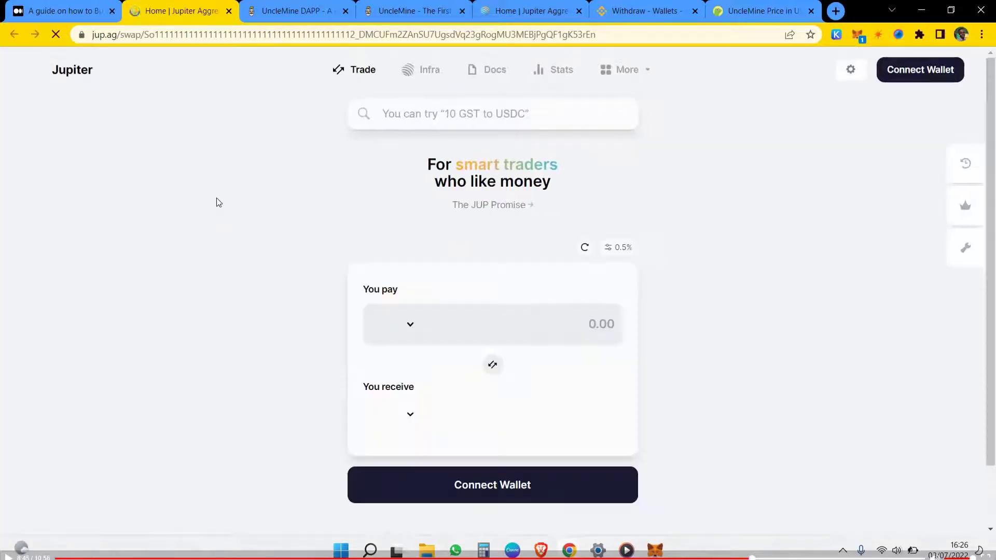
Step: Connect the Solflare browser extension wallet to Jupiter and approve the connection
click(952, 77)
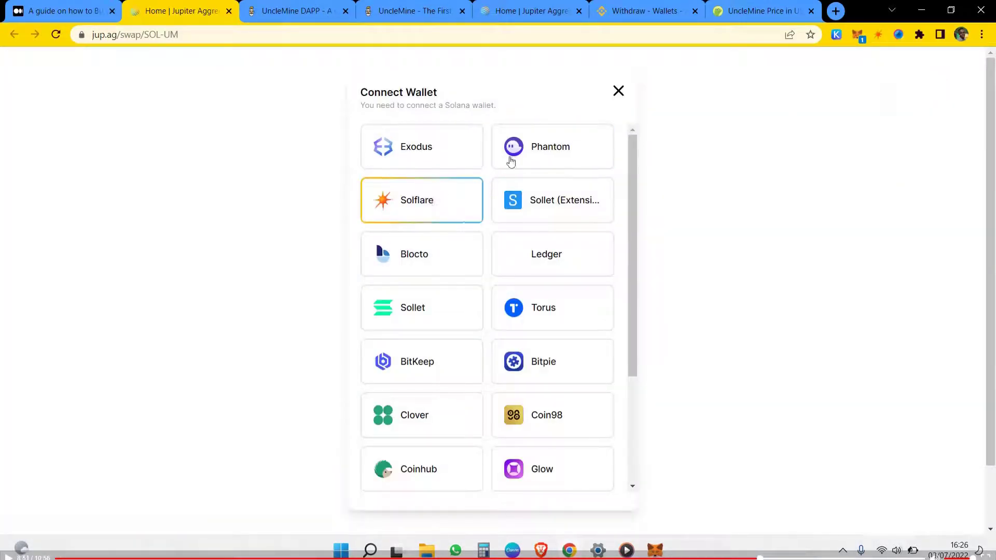
click(418, 202)
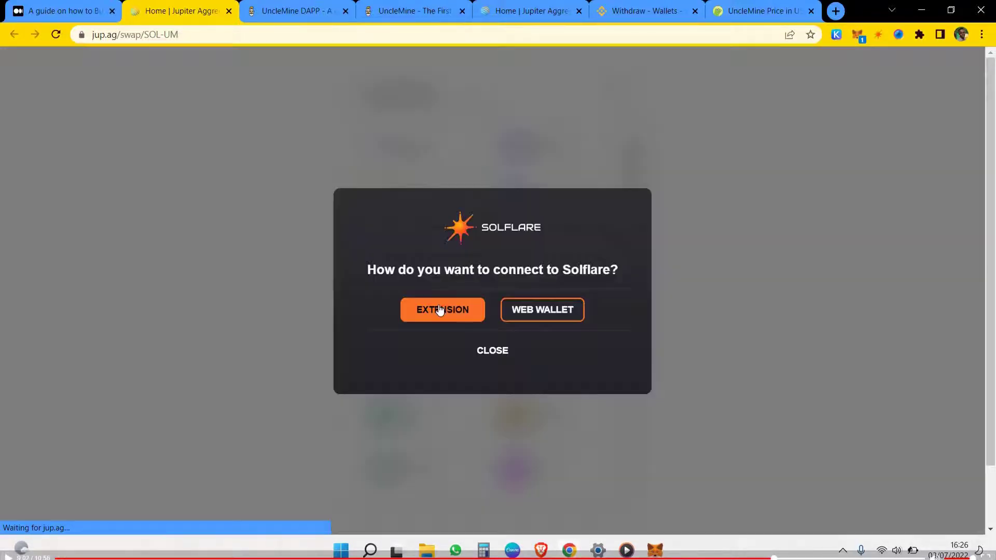
click(440, 309)
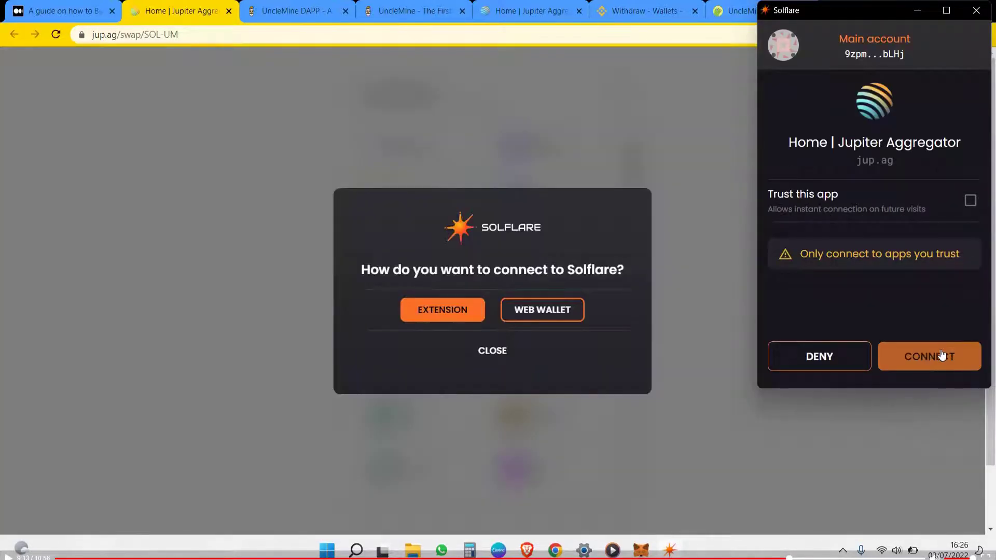
click(942, 356)
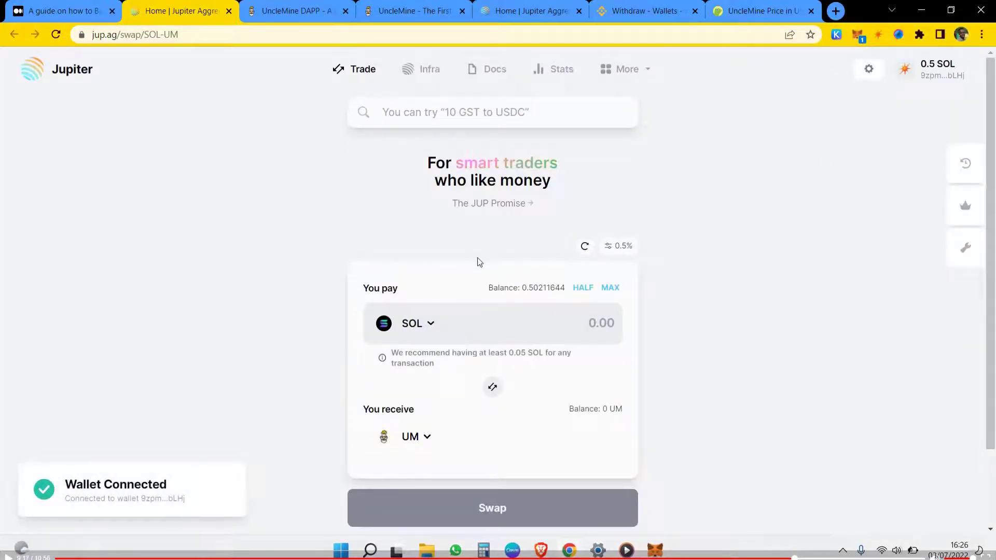
Step: Set the pay amount to HALF the balance, 0.25105822 SOL, quoting about 1,284.17 UM
scroll(576, 270, down, 1)
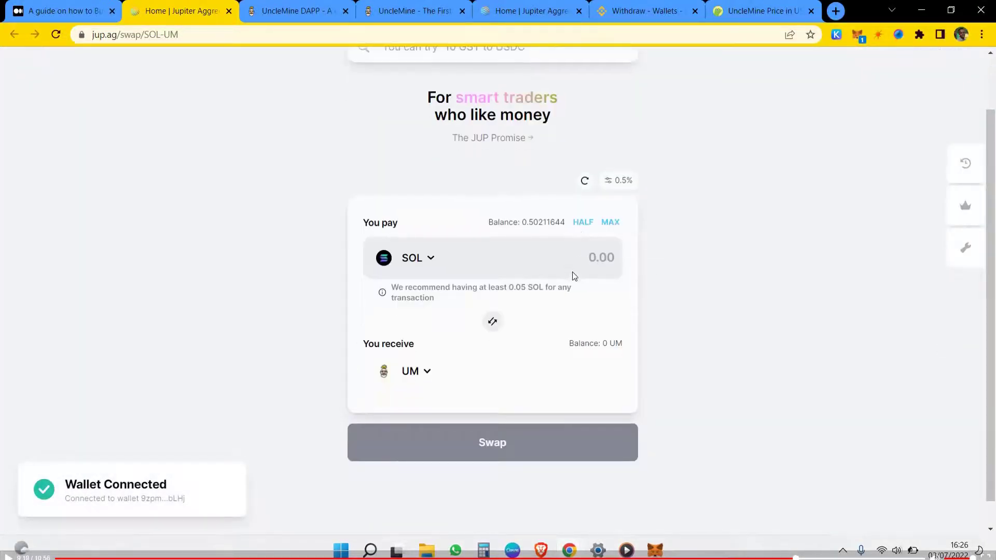
click(583, 224)
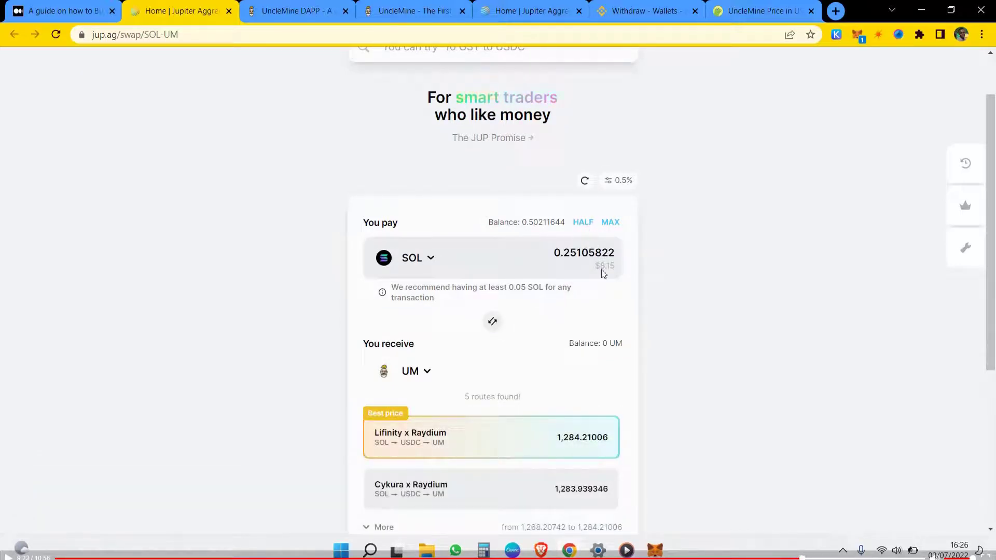
click(607, 226)
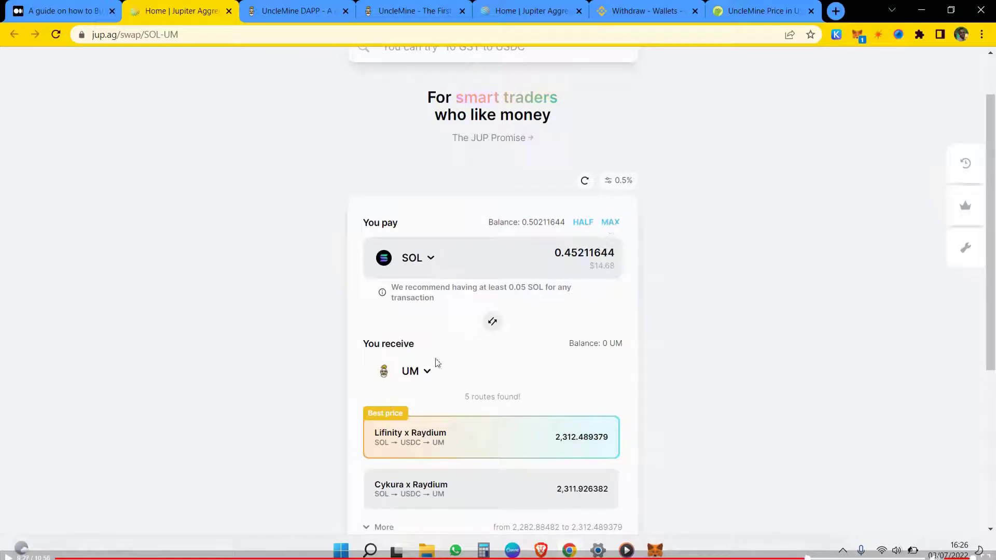
scroll(518, 392, down, 1)
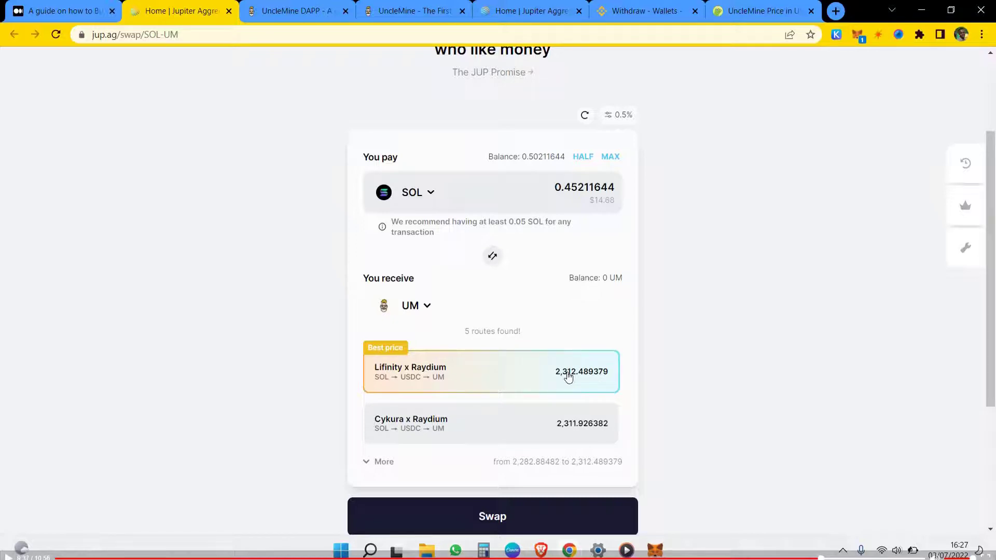
click(583, 158)
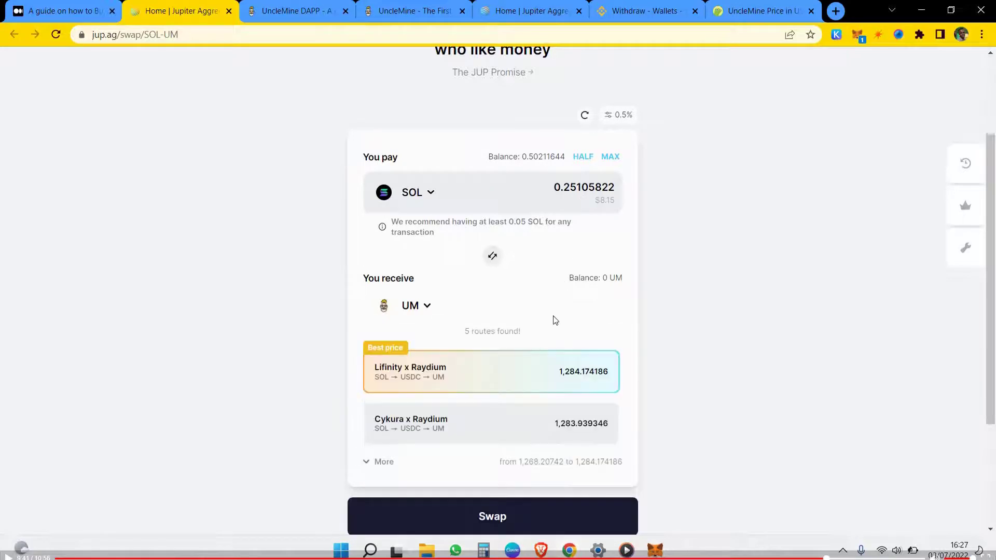
scroll(539, 327, down, 2)
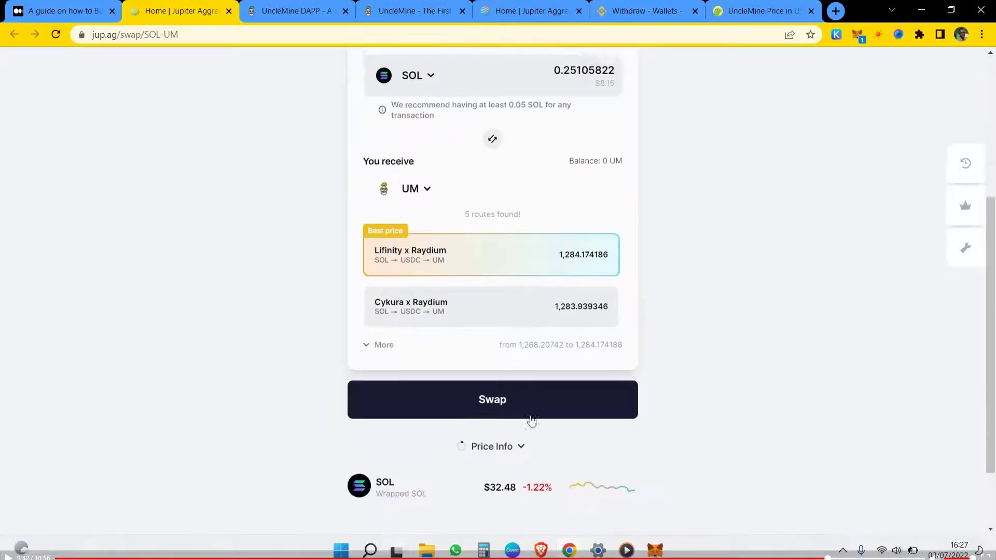
Step: Swap 0.25105822 SOL for UM and approve the transactions in Solflare
click(493, 386)
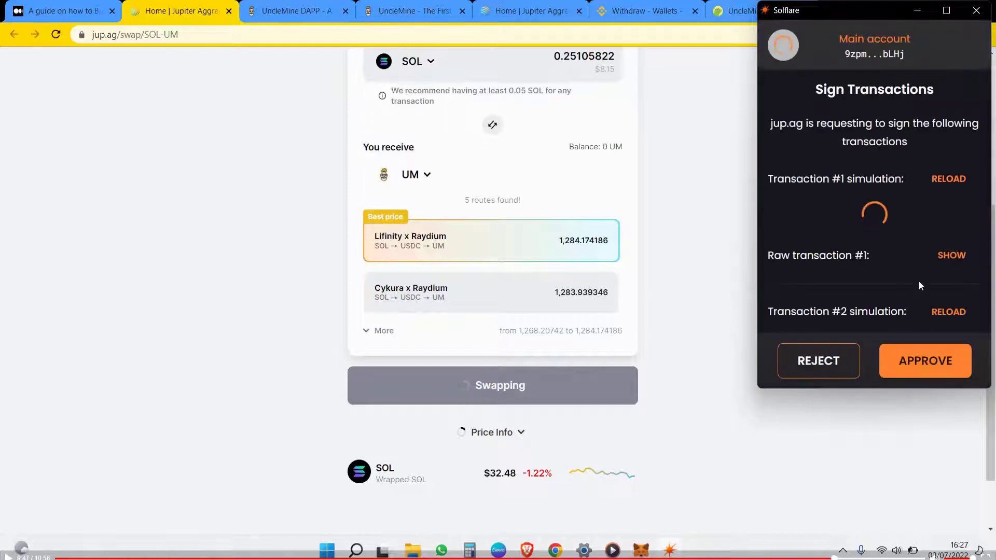
click(935, 363)
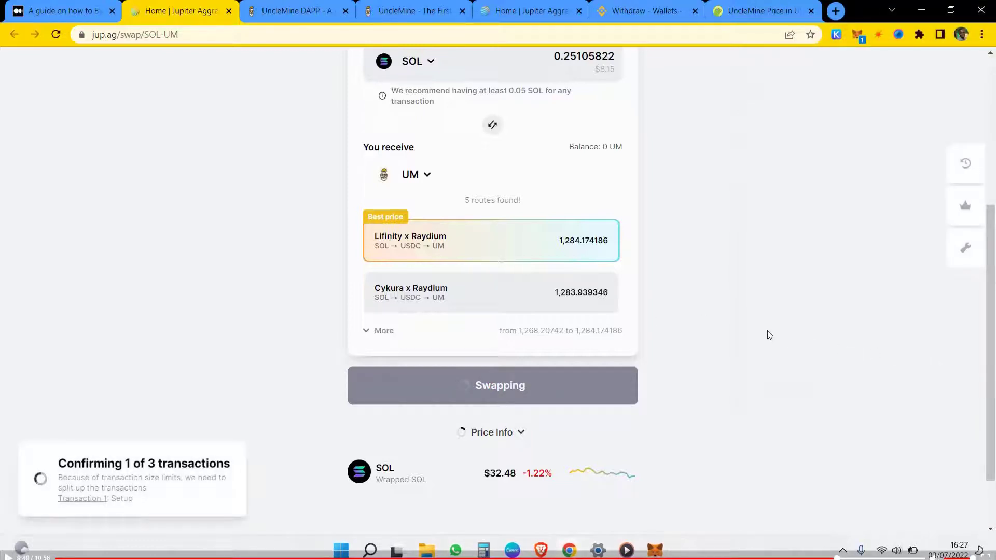
scroll(769, 328, up, 1)
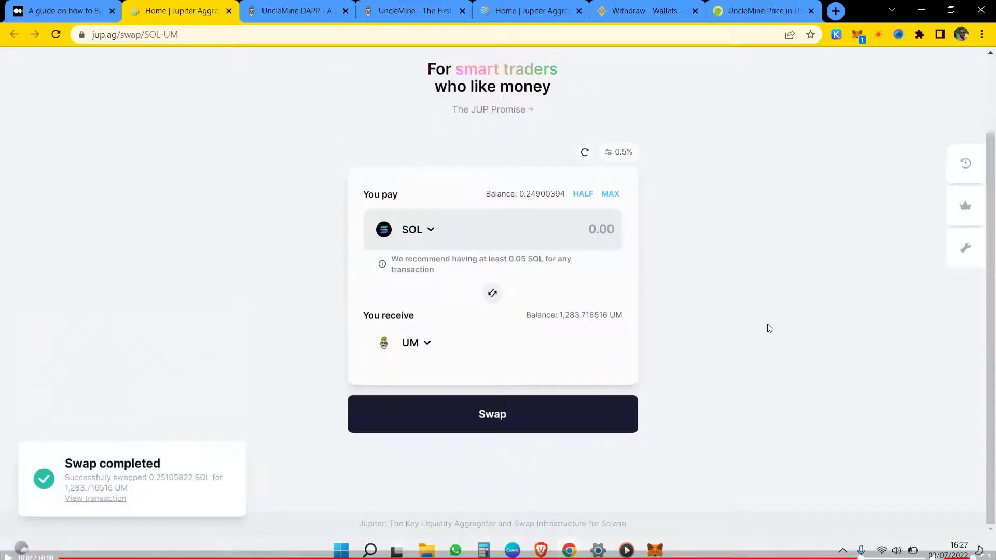
Step: Check Solflare's token balances to confirm the 1,283.716516 UM arrived
click(877, 34)
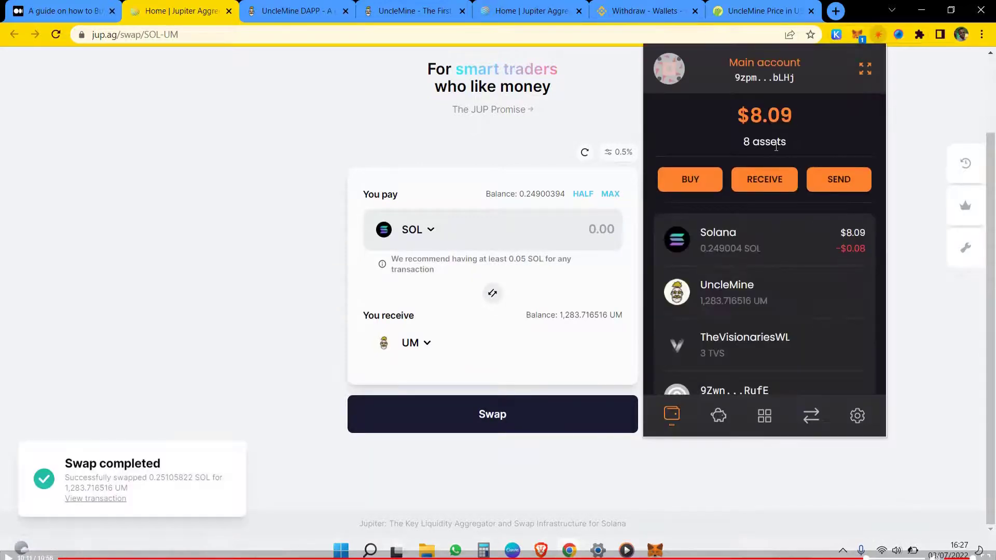
scroll(776, 163, down, 4)
scroll(773, 171, up, 3)
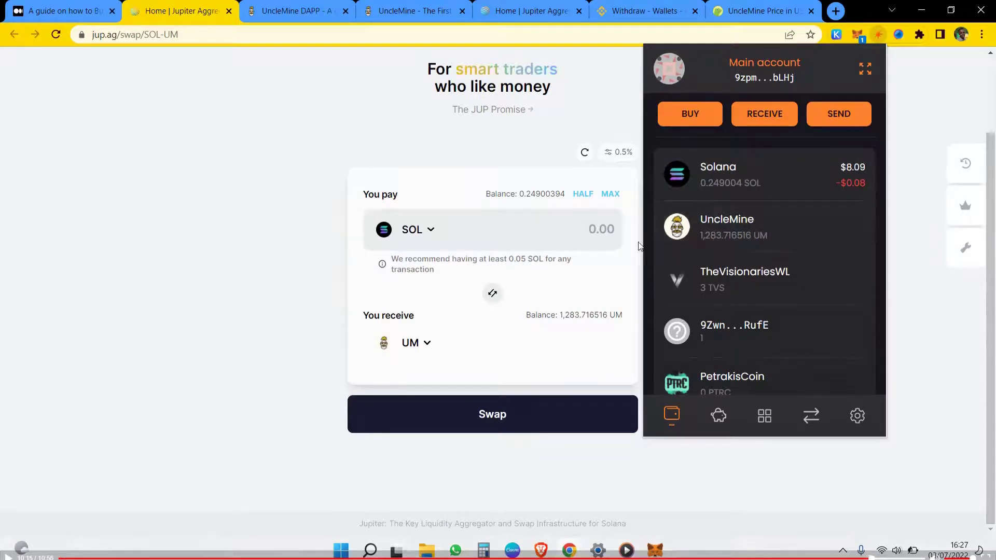
click(910, 210)
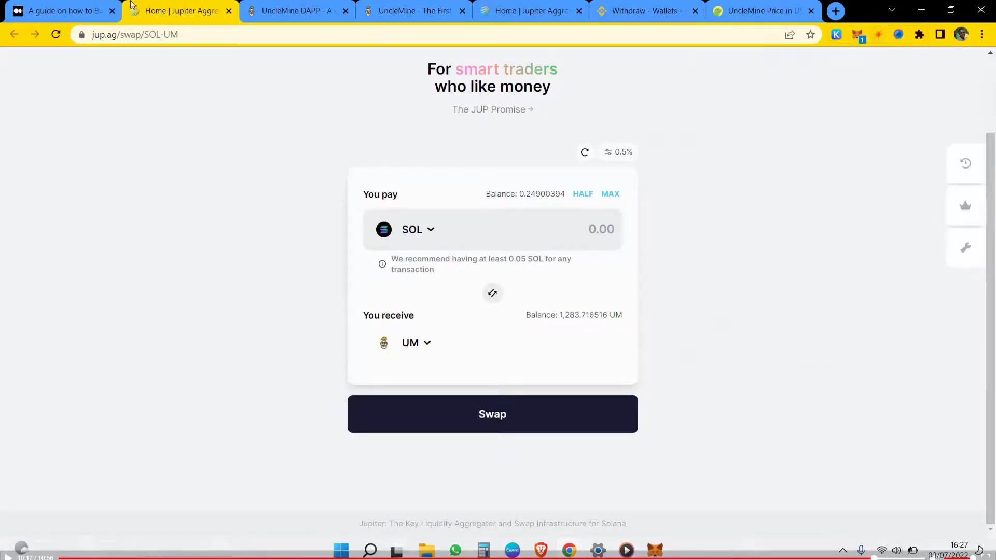
Step: Fill the UM (180 Days) pool stake with the full 1,283.716516 UM using MAX
click(275, 11)
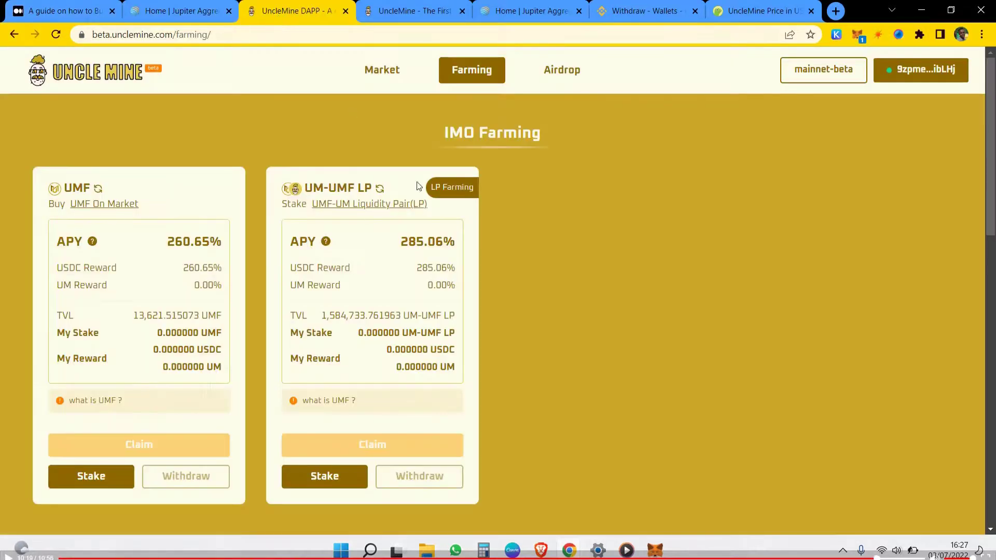
scroll(414, 188, down, 10)
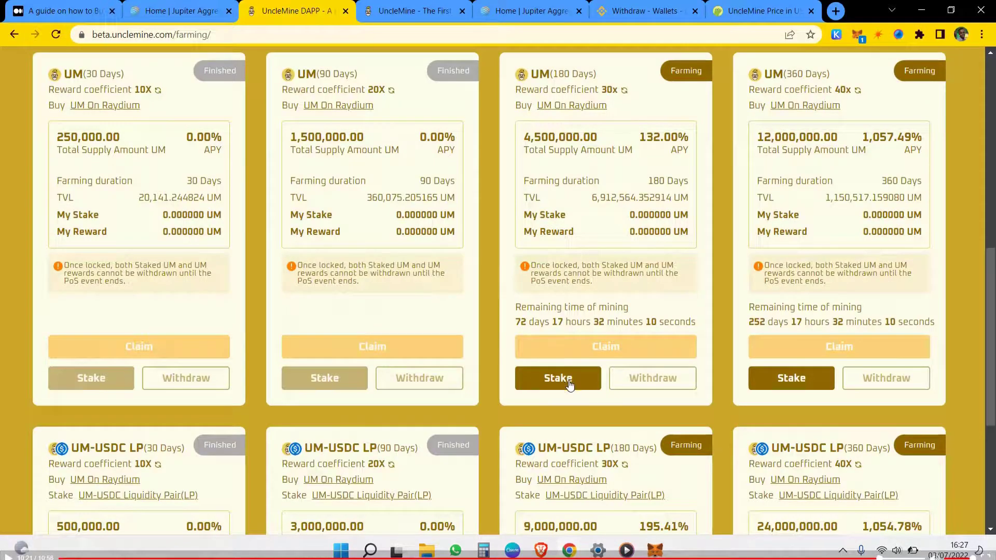
click(568, 382)
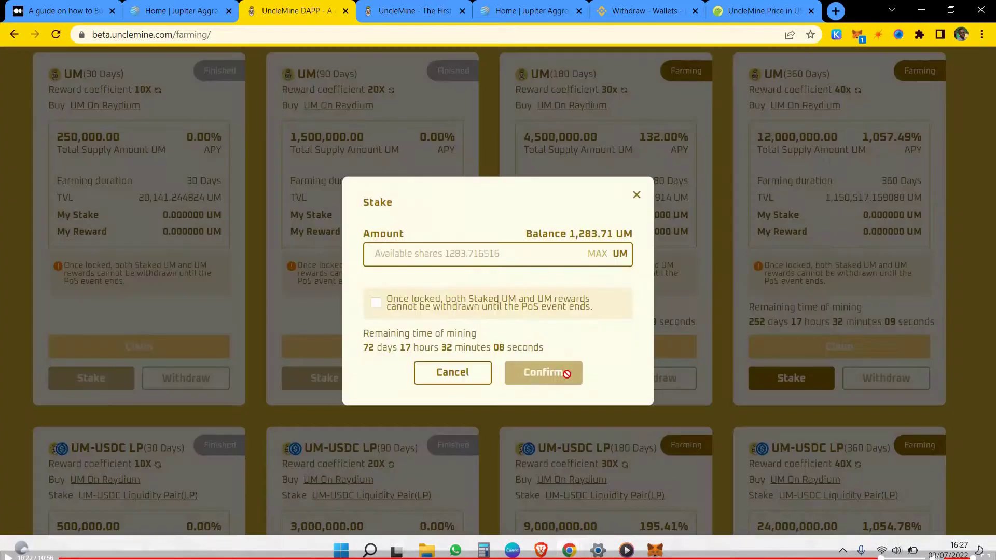
click(590, 259)
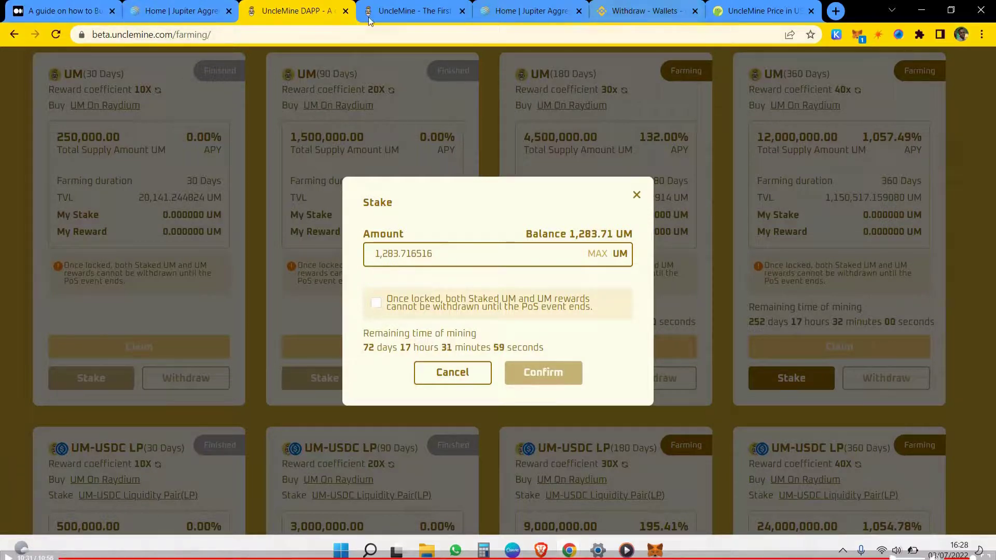
click(159, 13)
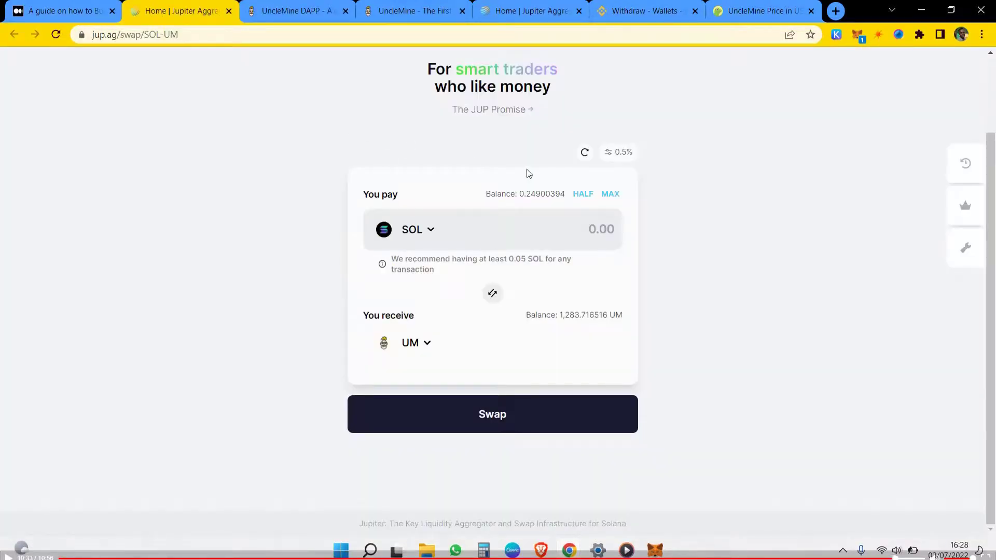